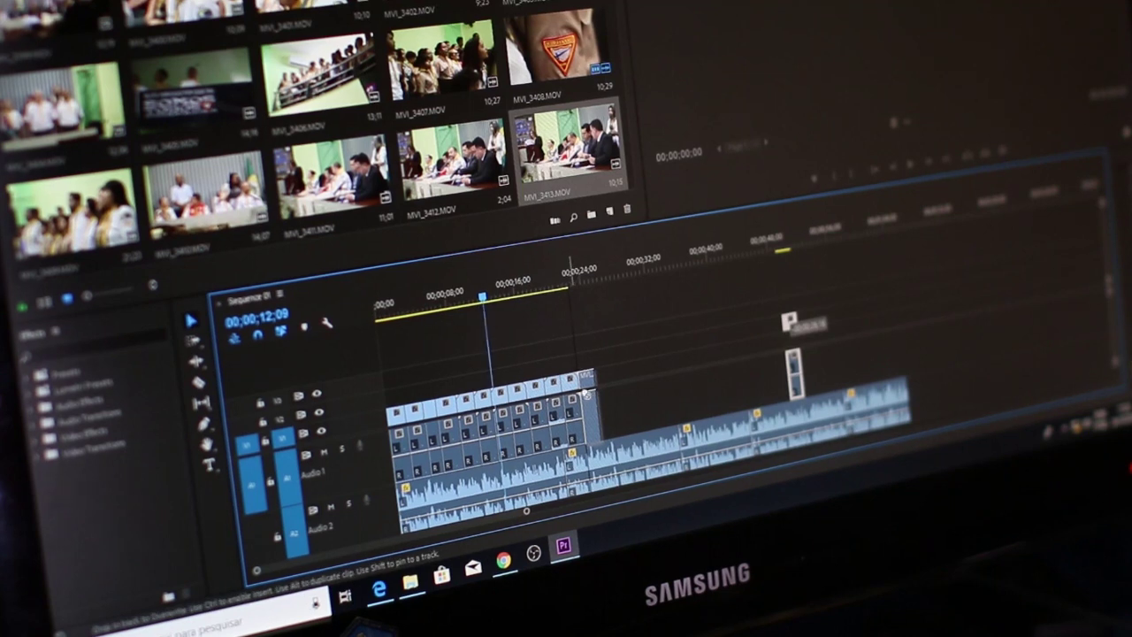
- Show project p2 with the zebra clip pexels-swisshumanity-6168935 on the V1 timeline track
{"action": "left_click_drag", "start_coordinate": [483, 298], "coordinate": [559, 292]}
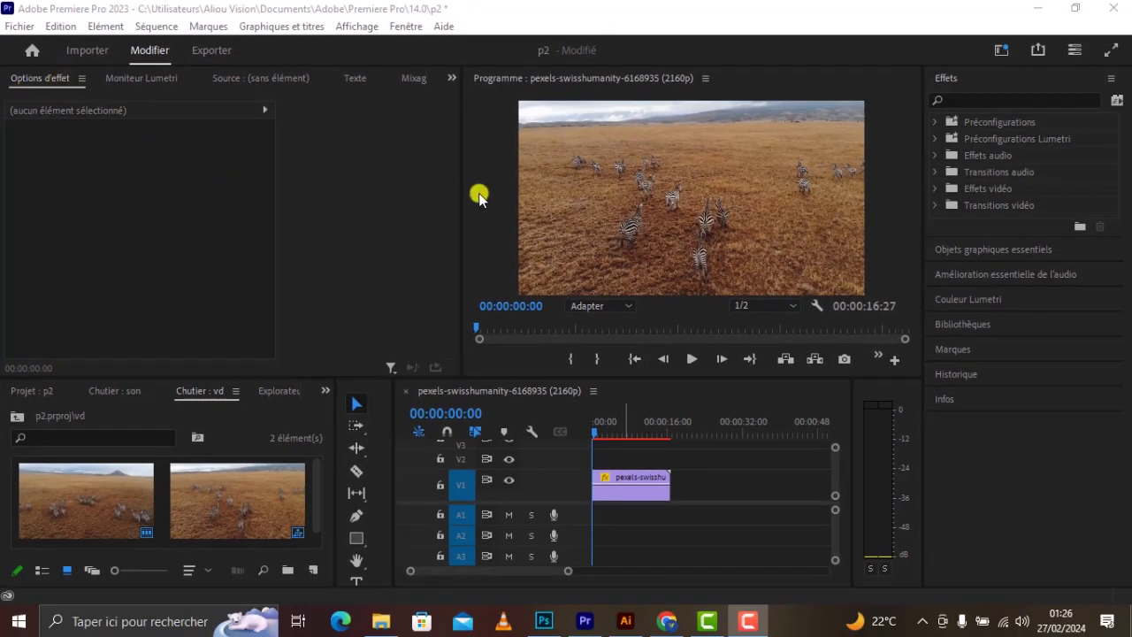
- Select the second zebra clip in the vd bin, then return to the project's top level
{"action": "left_click", "coordinate": [308, 195]}
{"action": "left_click", "coordinate": [531, 170]}
{"action": "left_click", "coordinate": [637, 456]}
{"action": "left_click", "coordinate": [267, 490]}
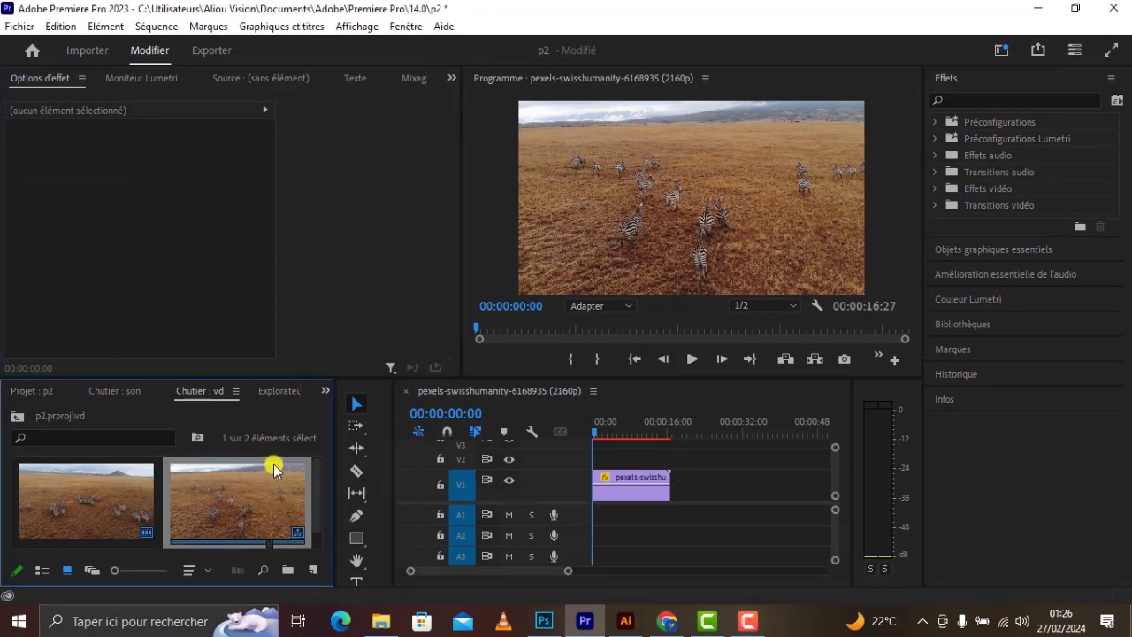
{"action": "left_click", "coordinate": [16, 416]}
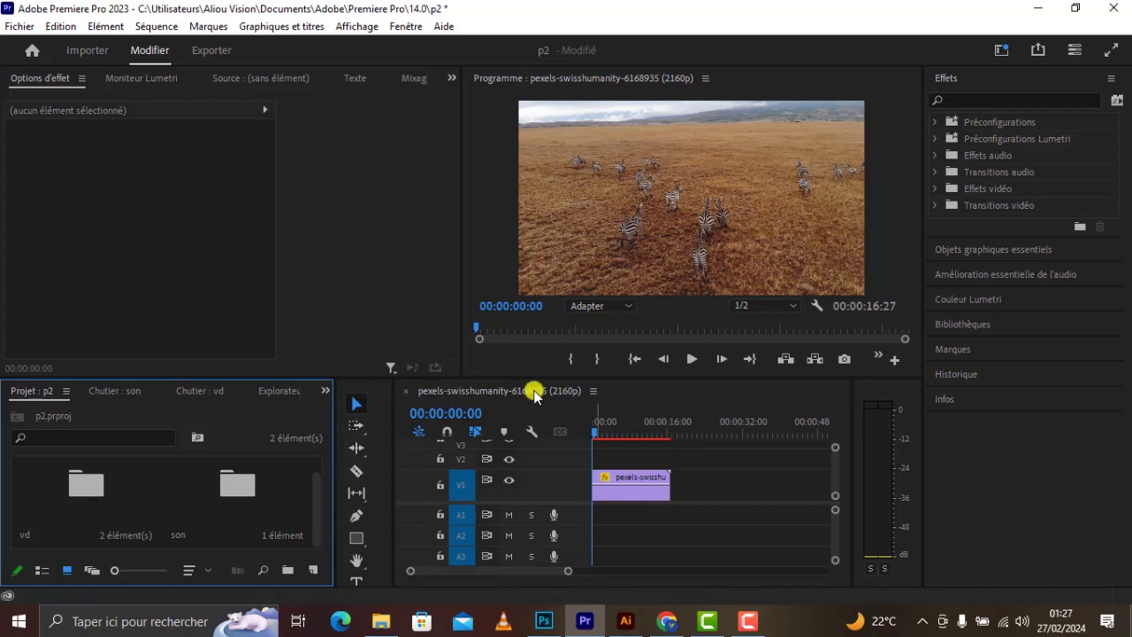
- Select and deselect the zebra clip on V1, then return the playhead to the sequence start
{"action": "left_click", "coordinate": [653, 502]}
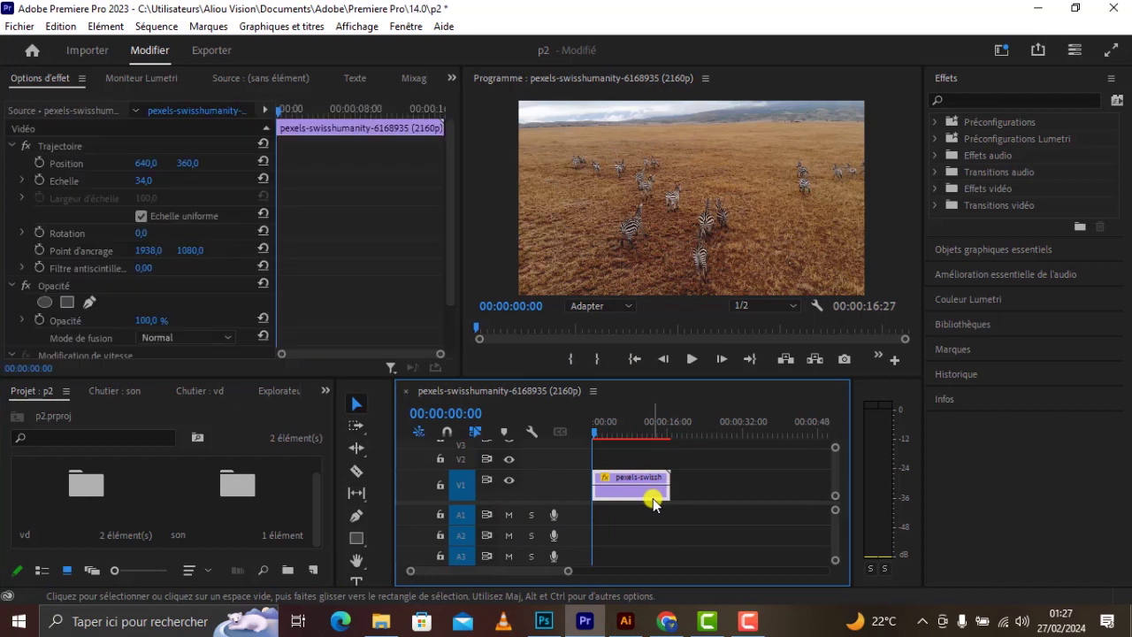
{"action": "left_click", "coordinate": [708, 541]}
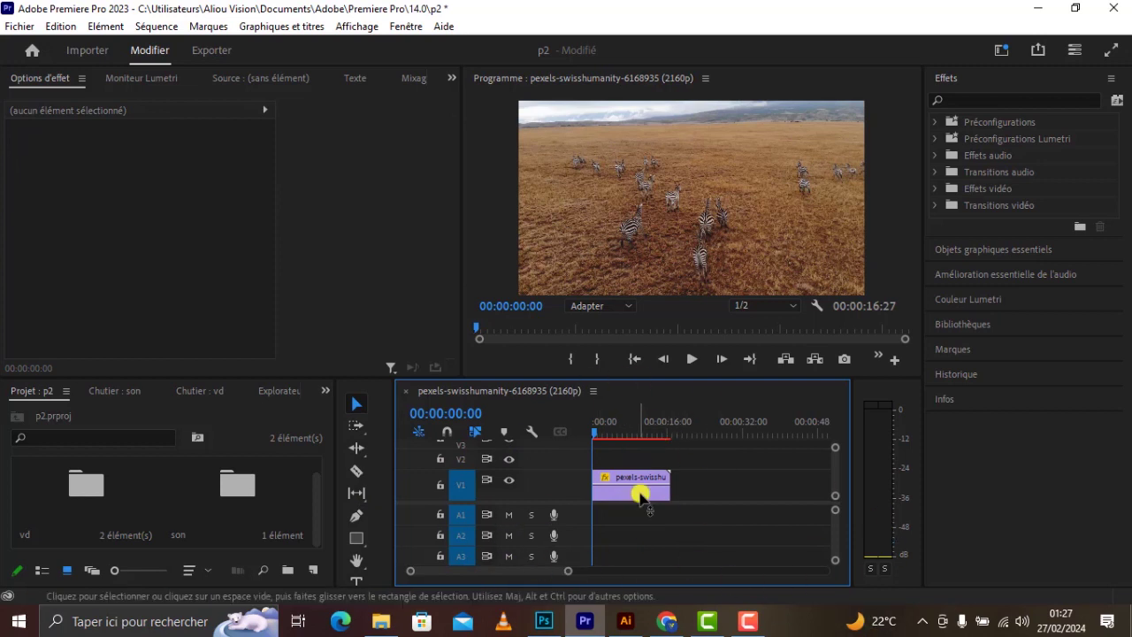
{"action": "left_click", "coordinate": [625, 431]}
{"action": "left_click_drag", "start_coordinate": [625, 431], "coordinate": [590, 430]}
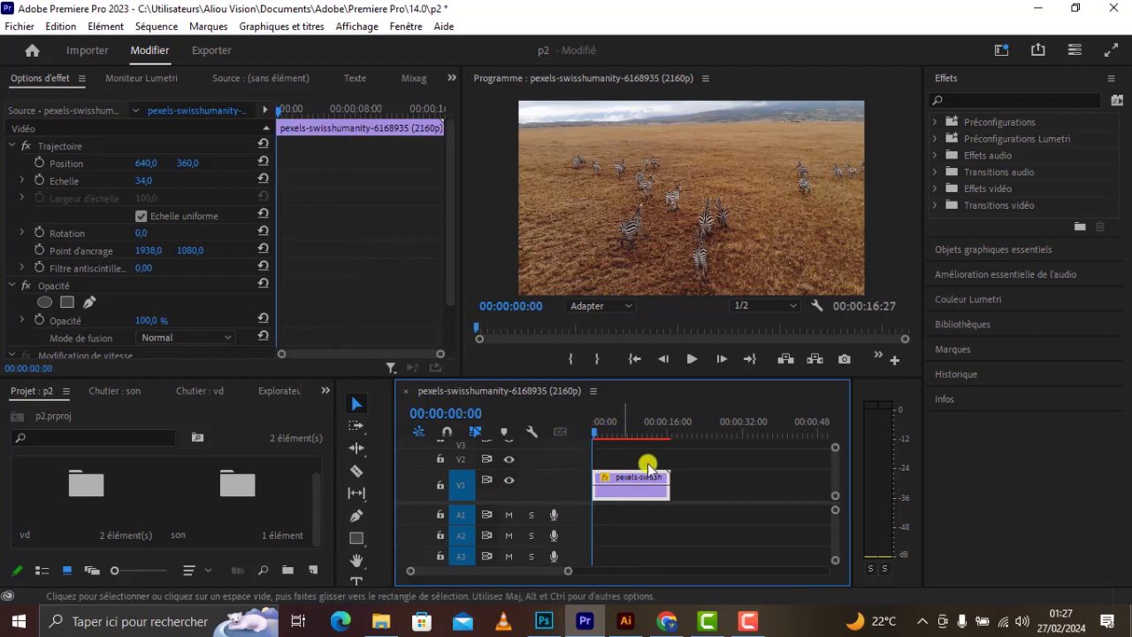
{"action": "left_click", "coordinate": [705, 468]}
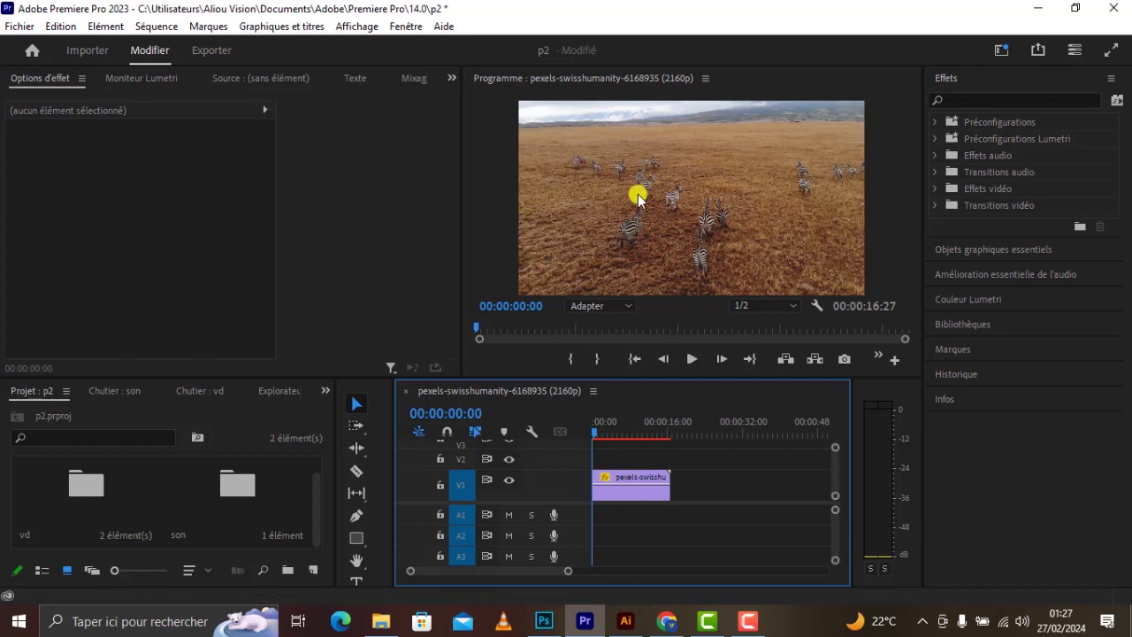
{"action": "left_click", "coordinate": [156, 27]}
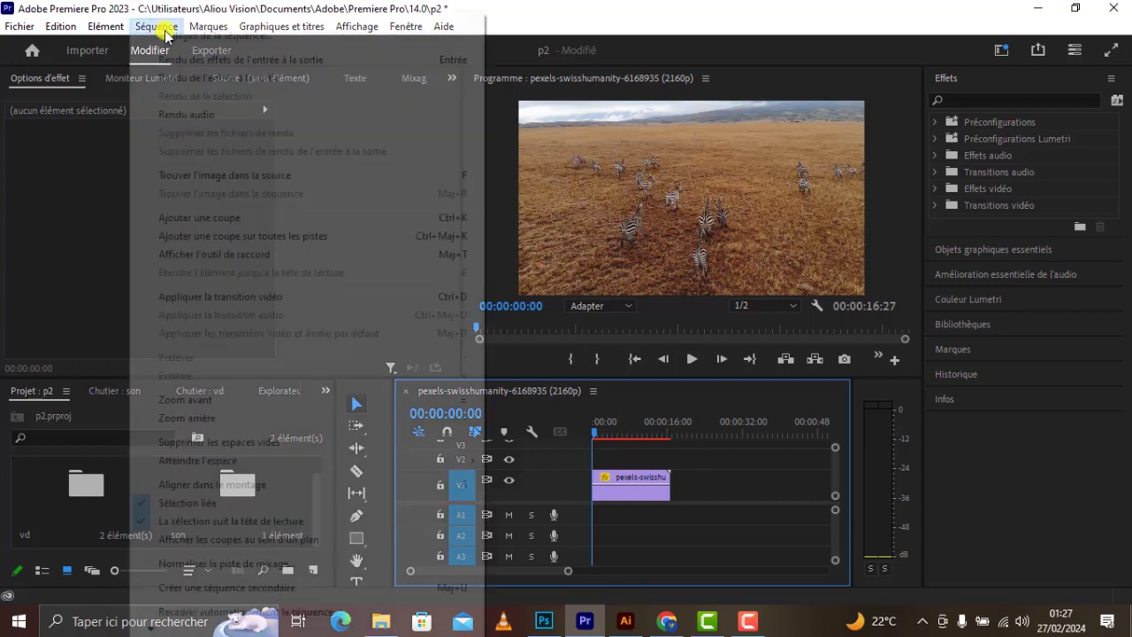
{"action": "left_click", "coordinate": [168, 43]}
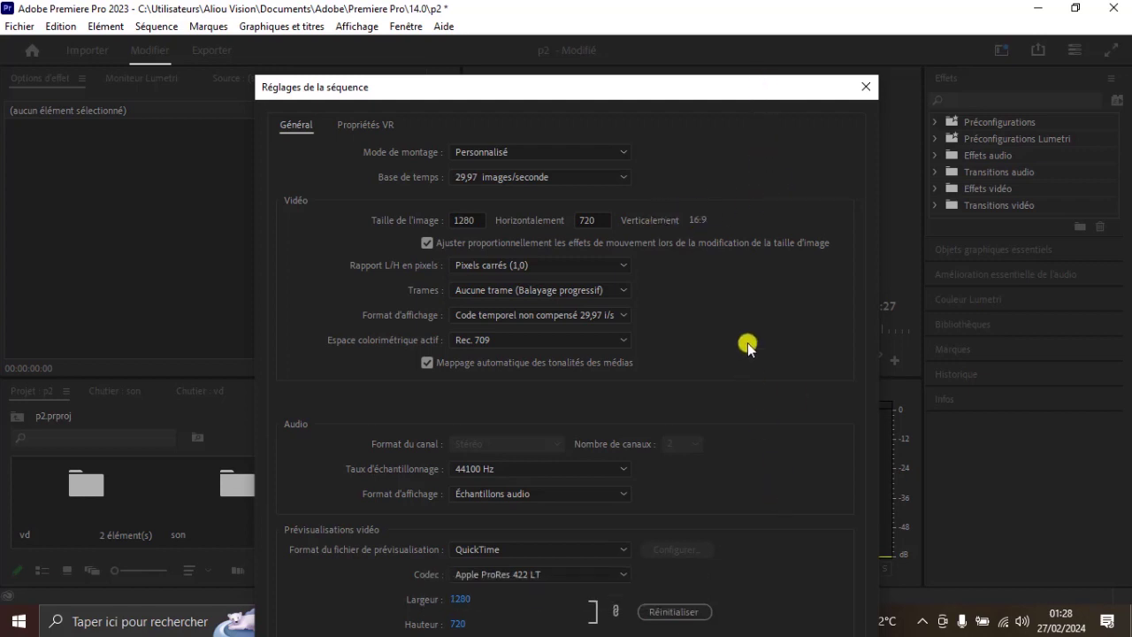
{"action": "key", "text": "Return"}
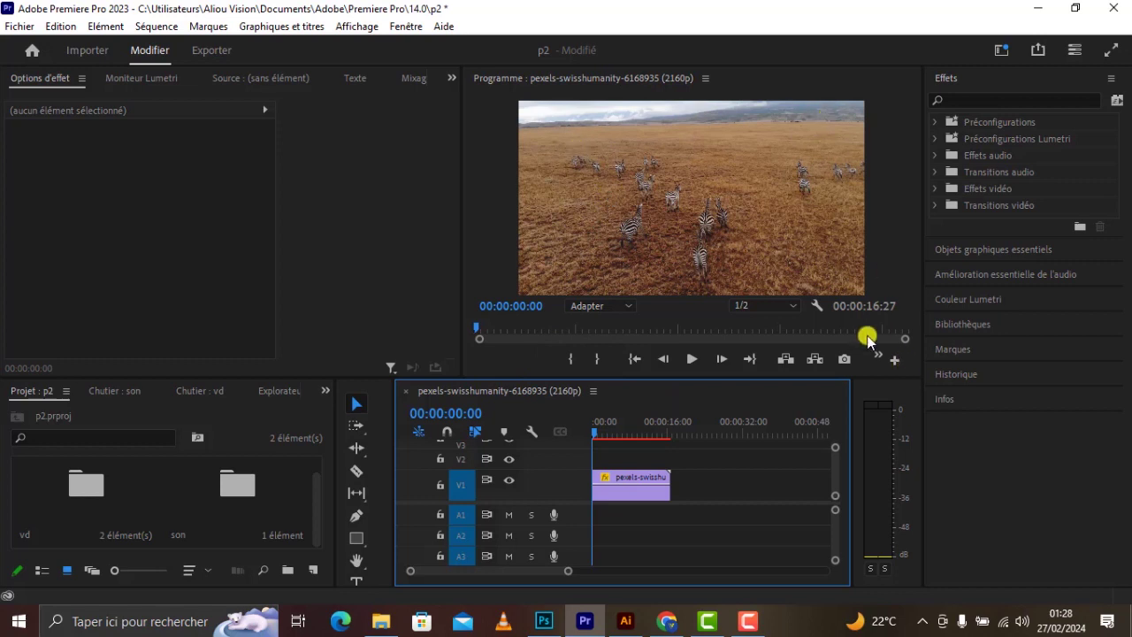
- Preview the zebra clip and show its motion settings: position 640, 360, scale 34
{"action": "left_click", "coordinate": [352, 241]}
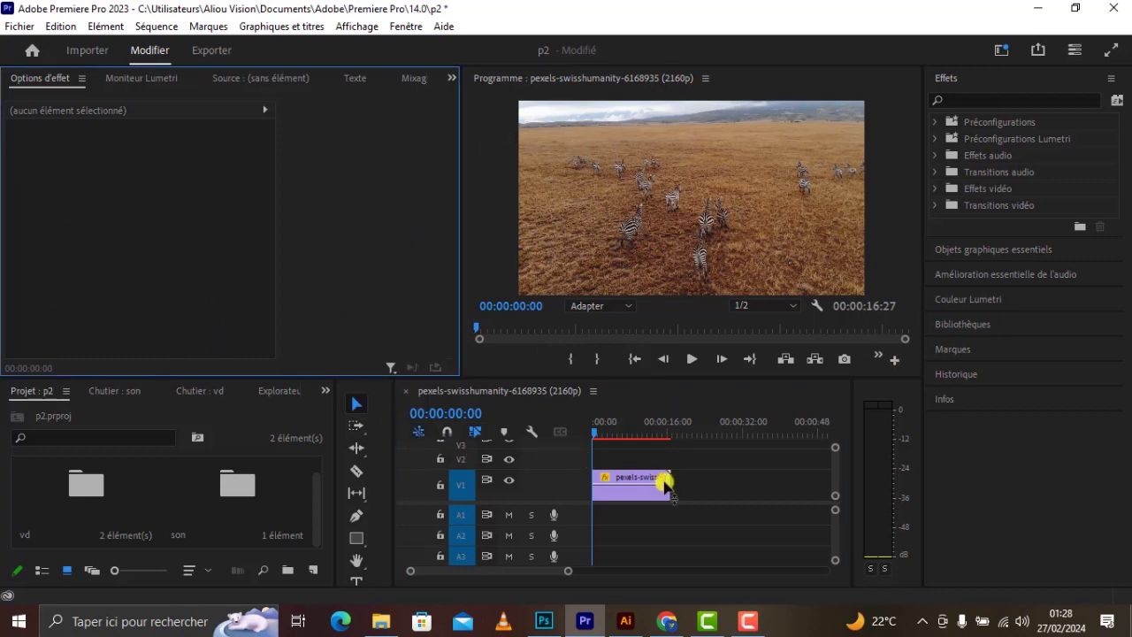
{"action": "left_click", "coordinate": [623, 487]}
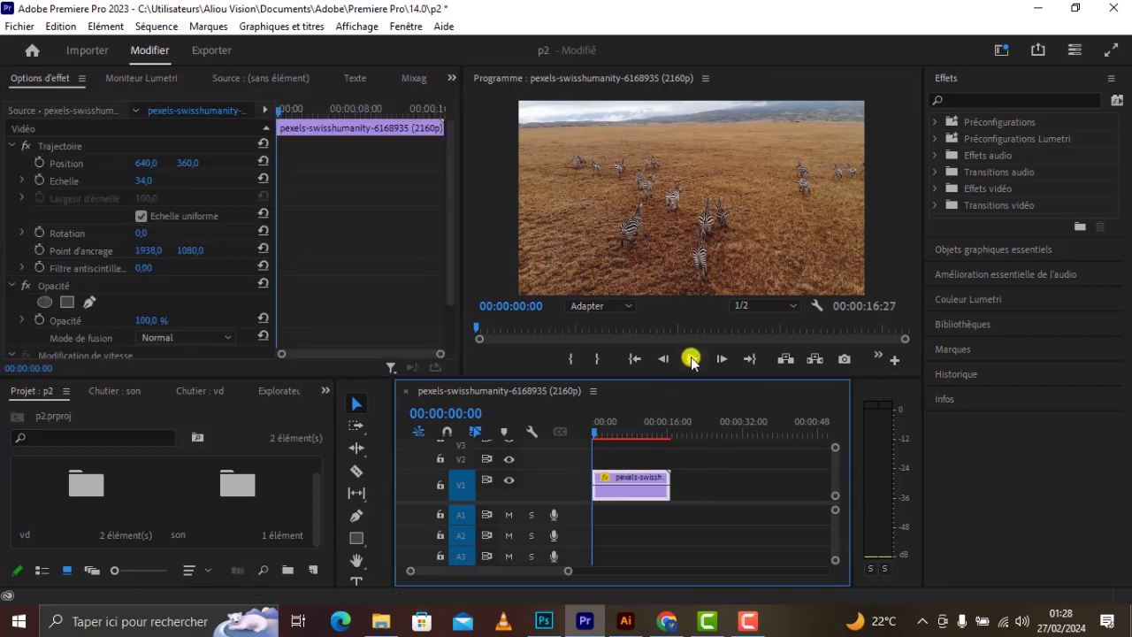
{"action": "left_click", "coordinate": [690, 359]}
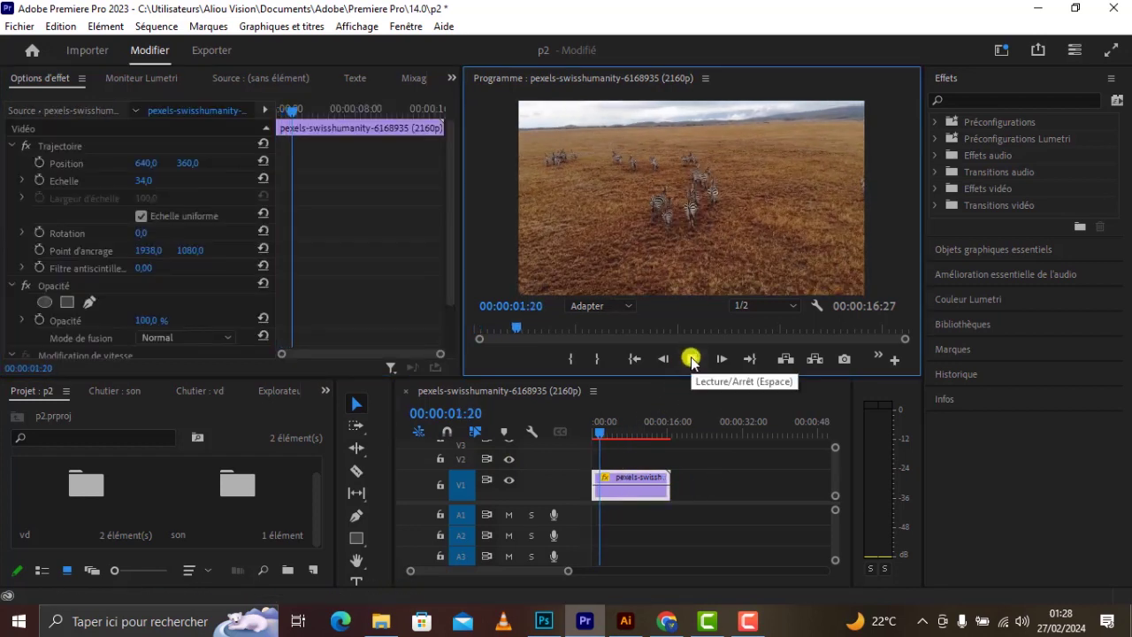
{"action": "left_click", "coordinate": [690, 359]}
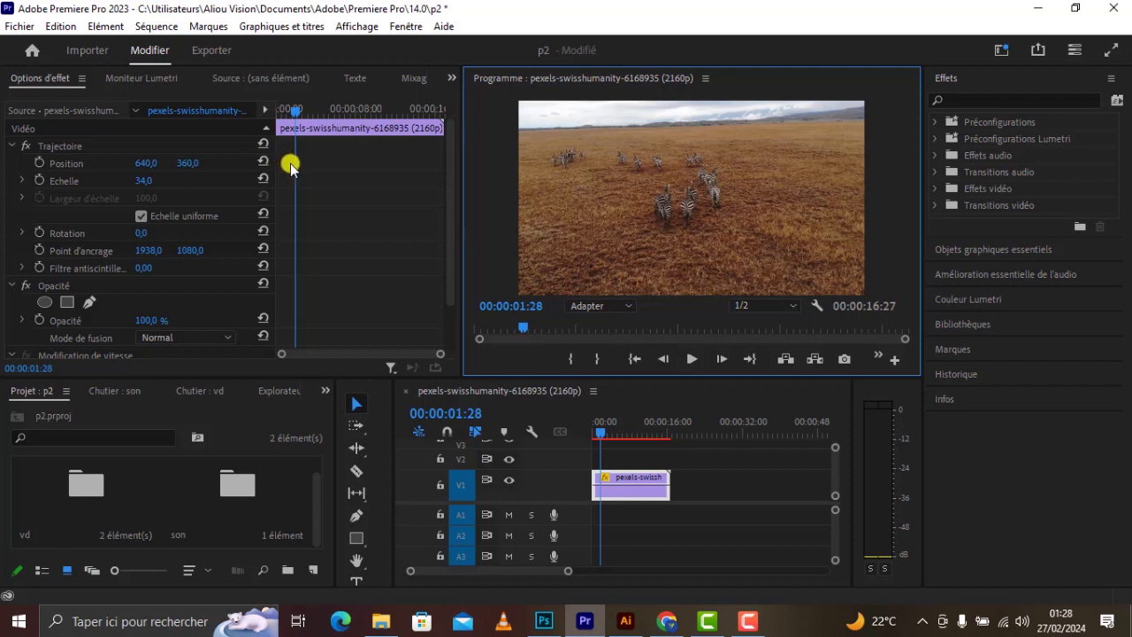
{"action": "left_click", "coordinate": [297, 168]}
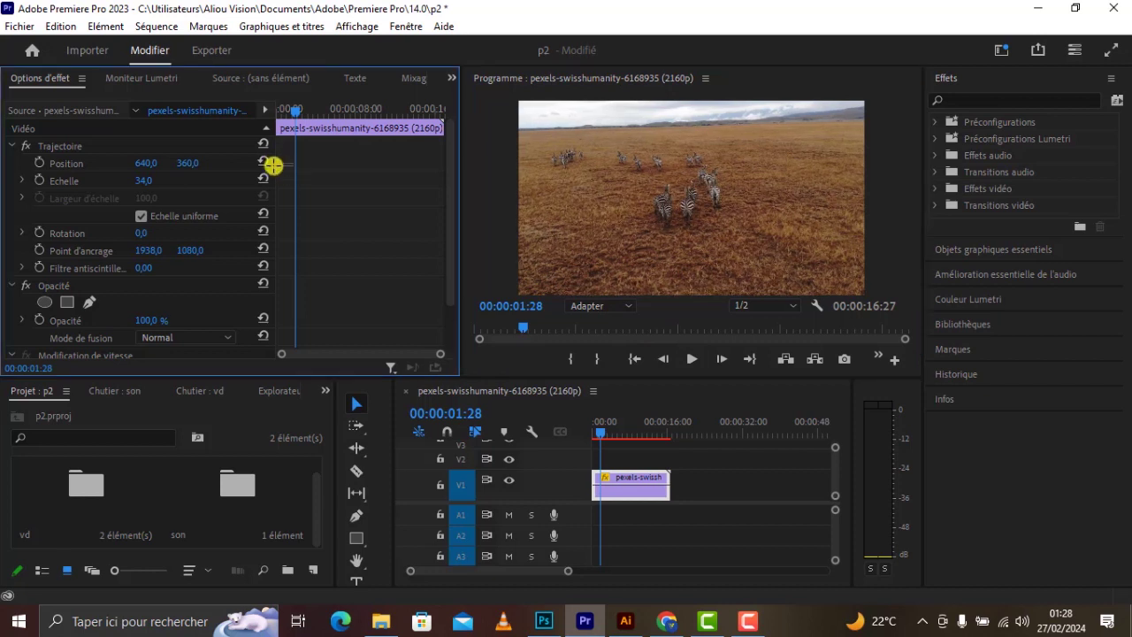
{"action": "left_click_drag", "start_coordinate": [295, 116], "coordinate": [253, 118]}
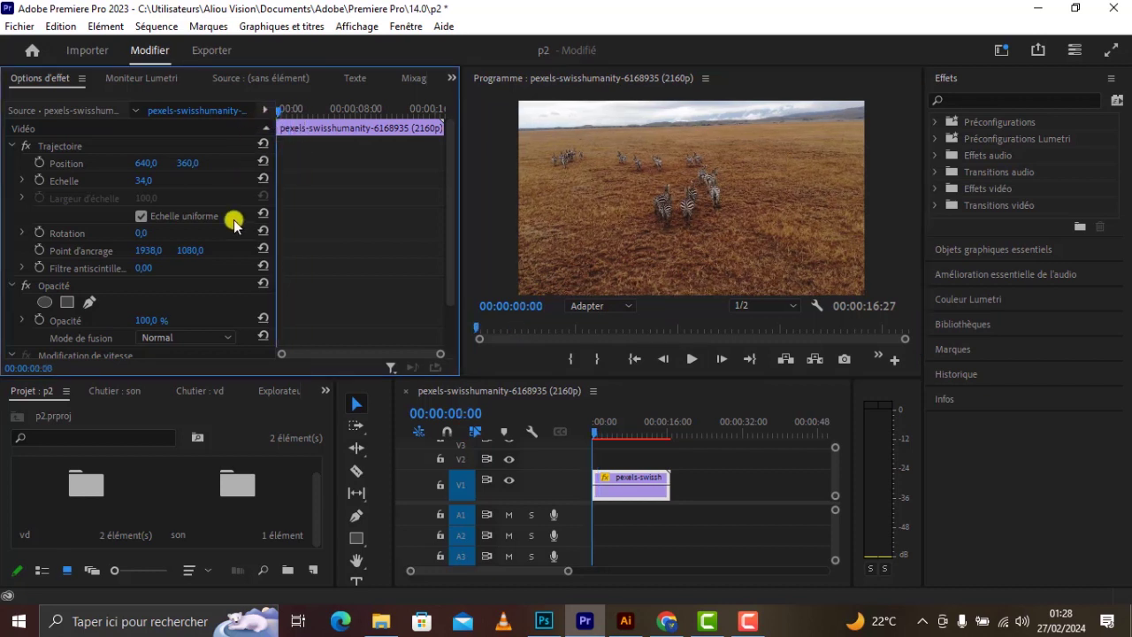
{"action": "left_click", "coordinate": [627, 470]}
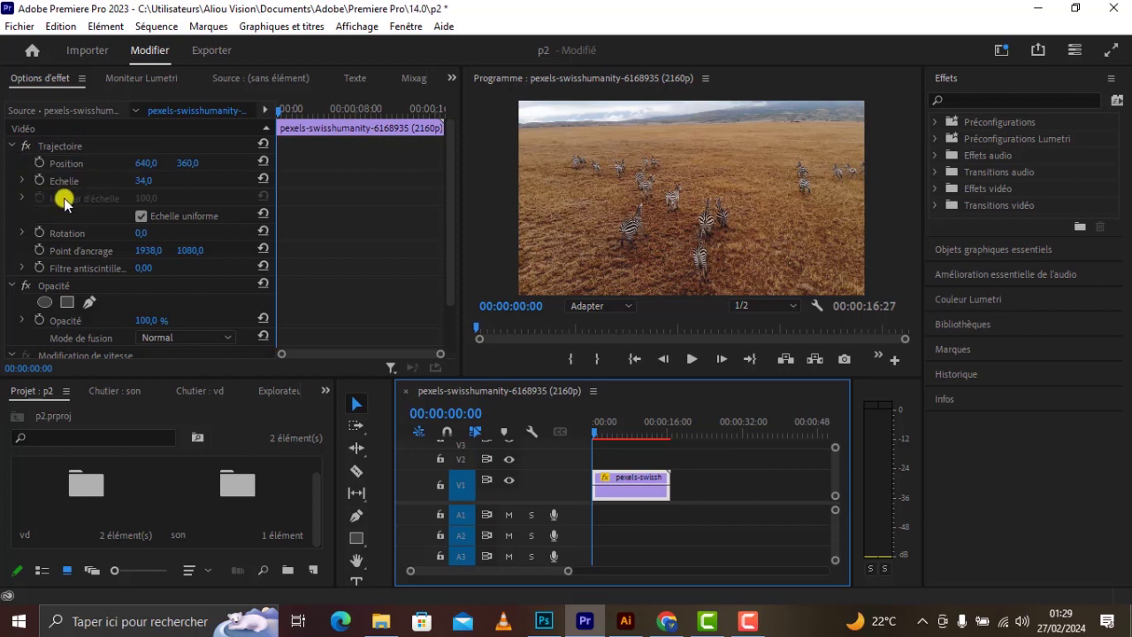
{"action": "left_click", "coordinate": [146, 165]}
{"action": "left_click", "coordinate": [146, 165]}
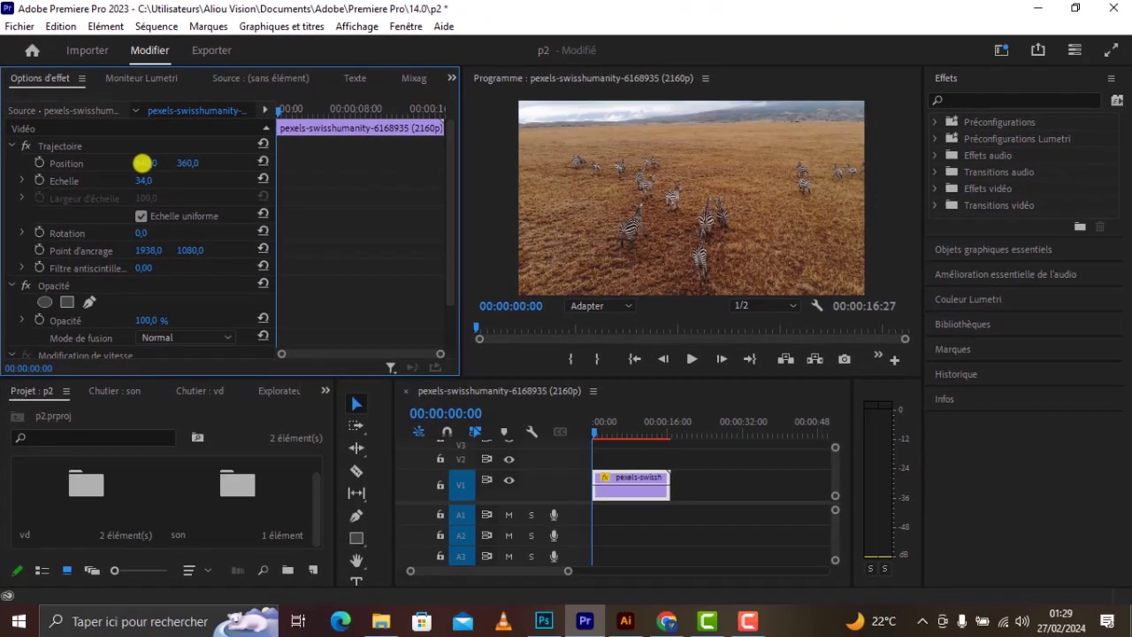
{"action": "left_click_drag", "start_coordinate": [292, 333], "coordinate": [92, 328]}
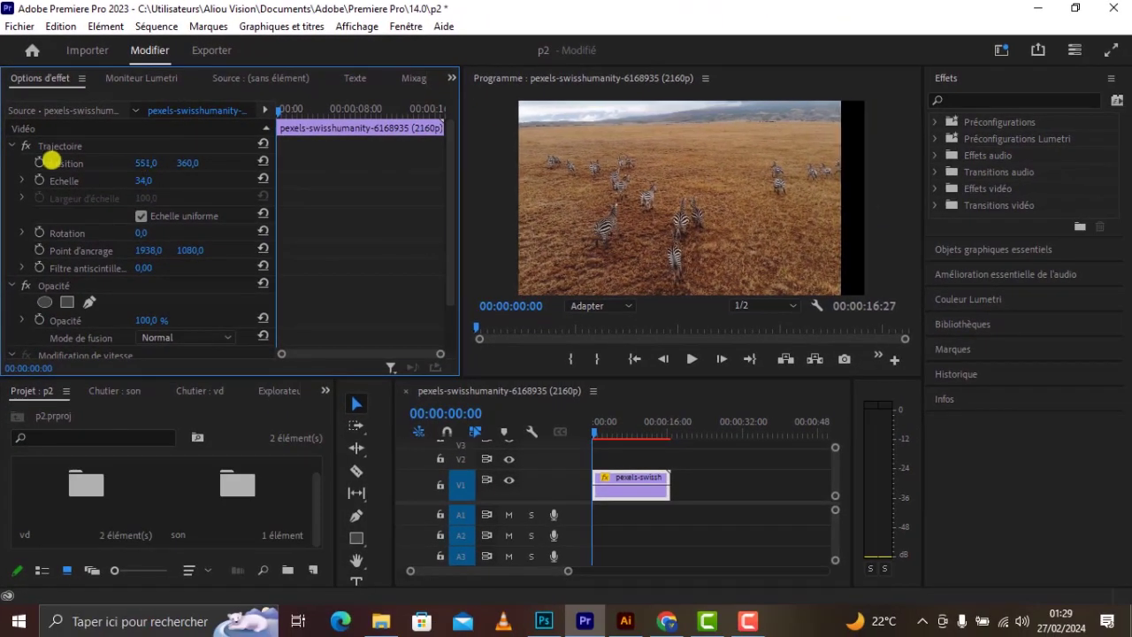
{"action": "left_click_drag", "start_coordinate": [50, 160], "coordinate": [153, 168]}
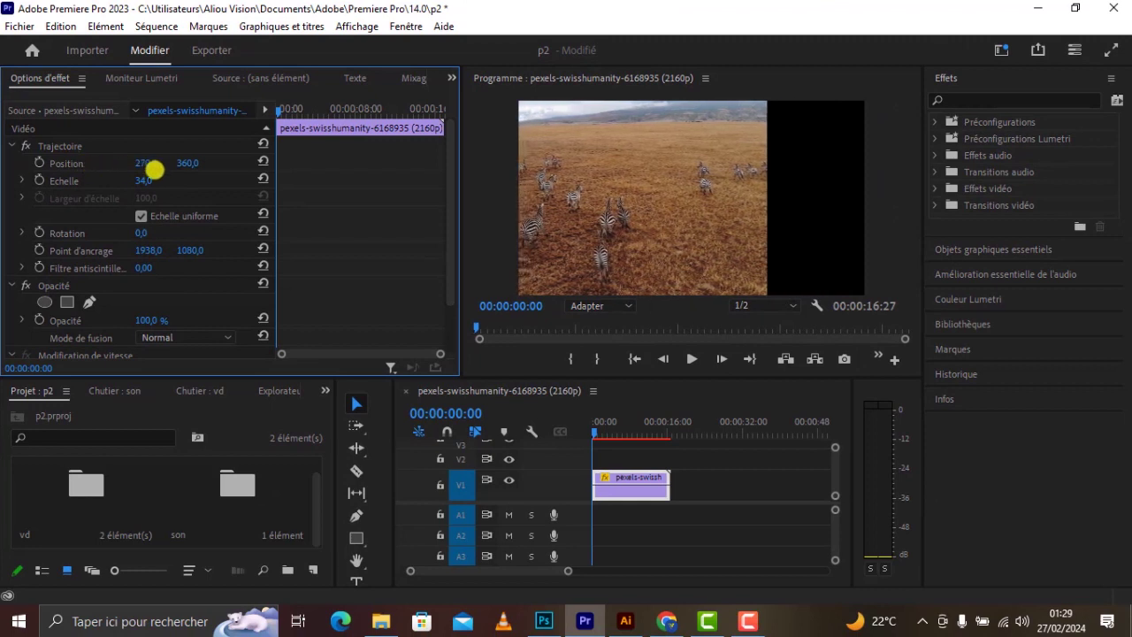
{"action": "left_click_drag", "start_coordinate": [154, 168], "coordinate": [749, 144]}
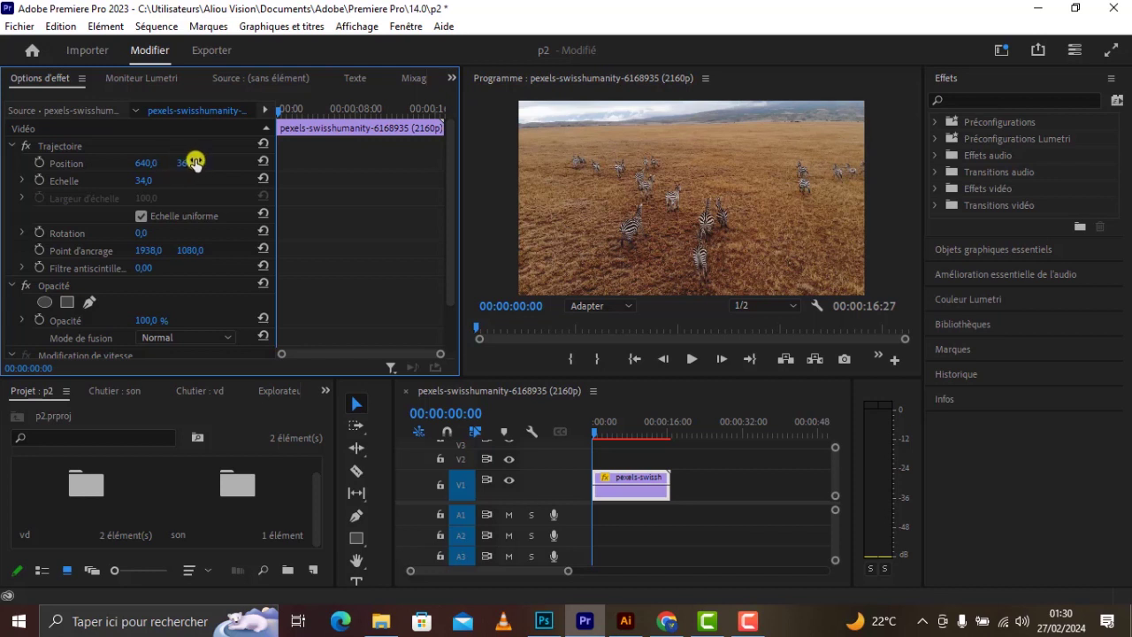
{"action": "mouse_move", "coordinate": [196, 161]}
{"action": "left_mouse_down"}
{"action": "mouse_move", "coordinate": [383, 146]}
{"action": "mouse_move", "coordinate": [47, 187]}
{"action": "left_mouse_up"}
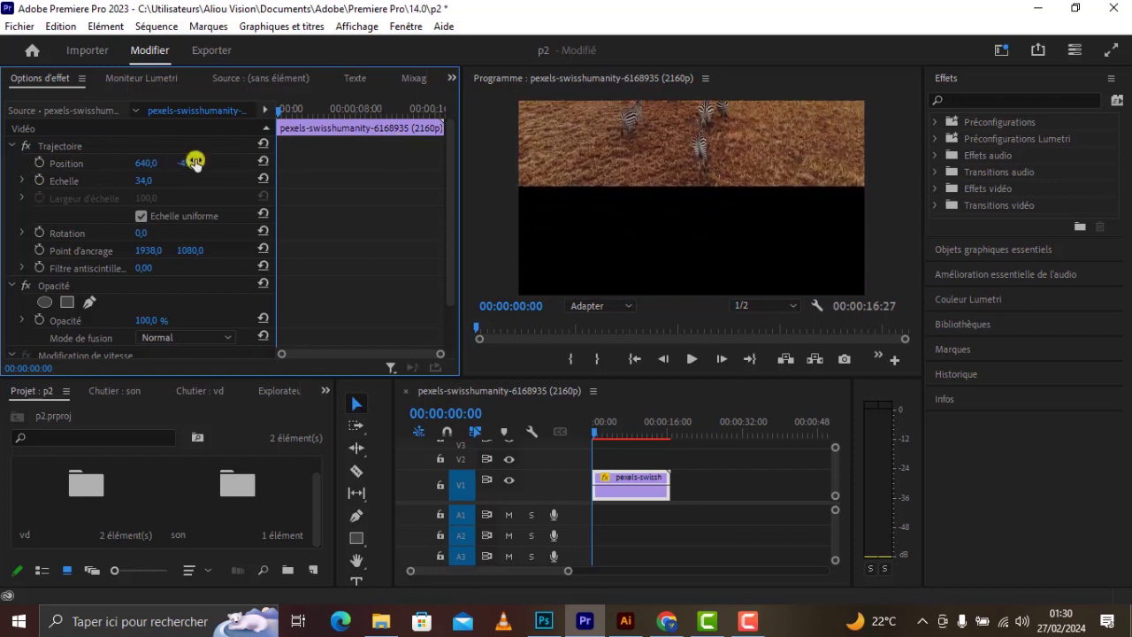
{"action": "left_click", "coordinate": [264, 161]}
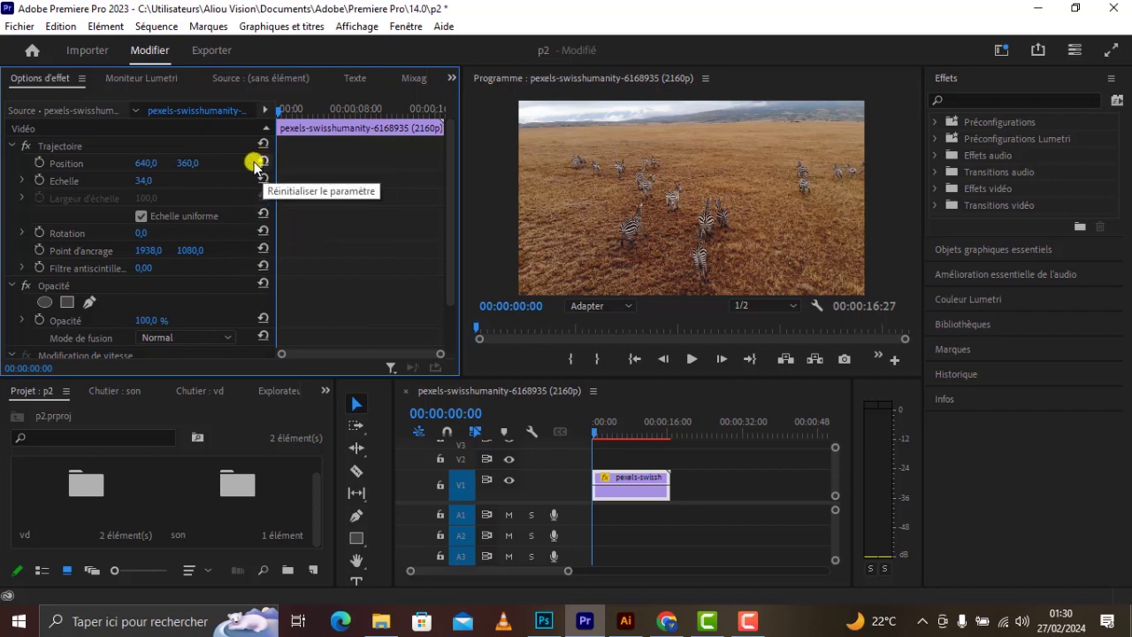
- Scrub the zebra clip's scale around 34 and preview how it fills the frame
{"action": "left_click", "coordinate": [190, 162]}
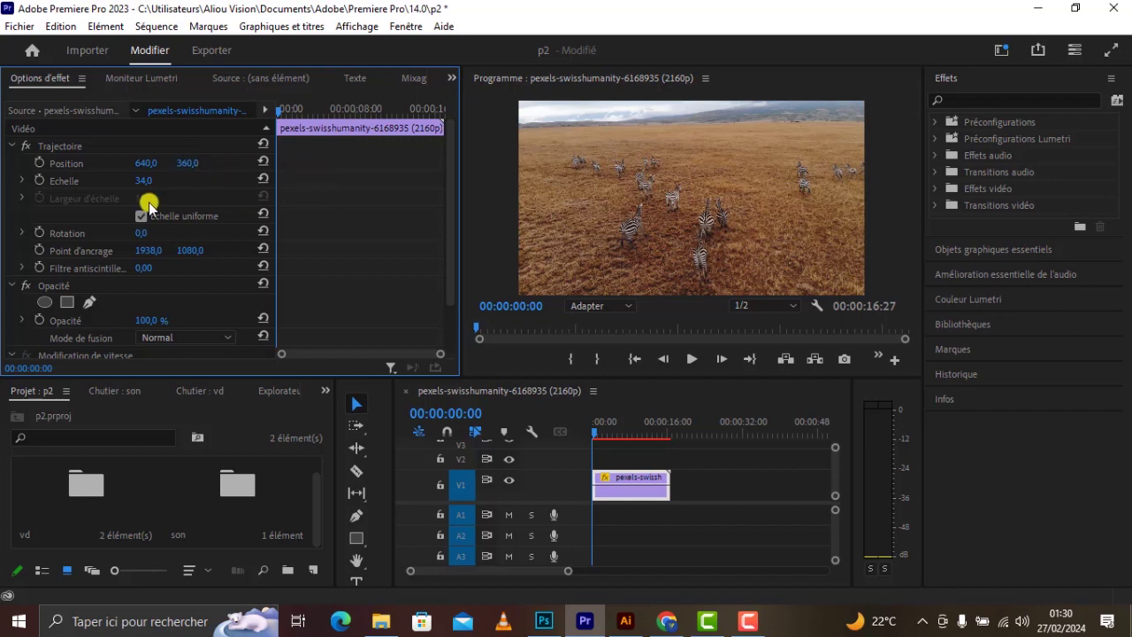
{"action": "left_click_drag", "start_coordinate": [148, 184], "coordinate": [136, 191]}
{"action": "left_click_drag", "start_coordinate": [147, 184], "coordinate": [150, 181]}
{"action": "left_click_drag", "start_coordinate": [143, 176], "coordinate": [150, 184]}
{"action": "left_click_drag", "start_coordinate": [143, 181], "coordinate": [131, 182]}
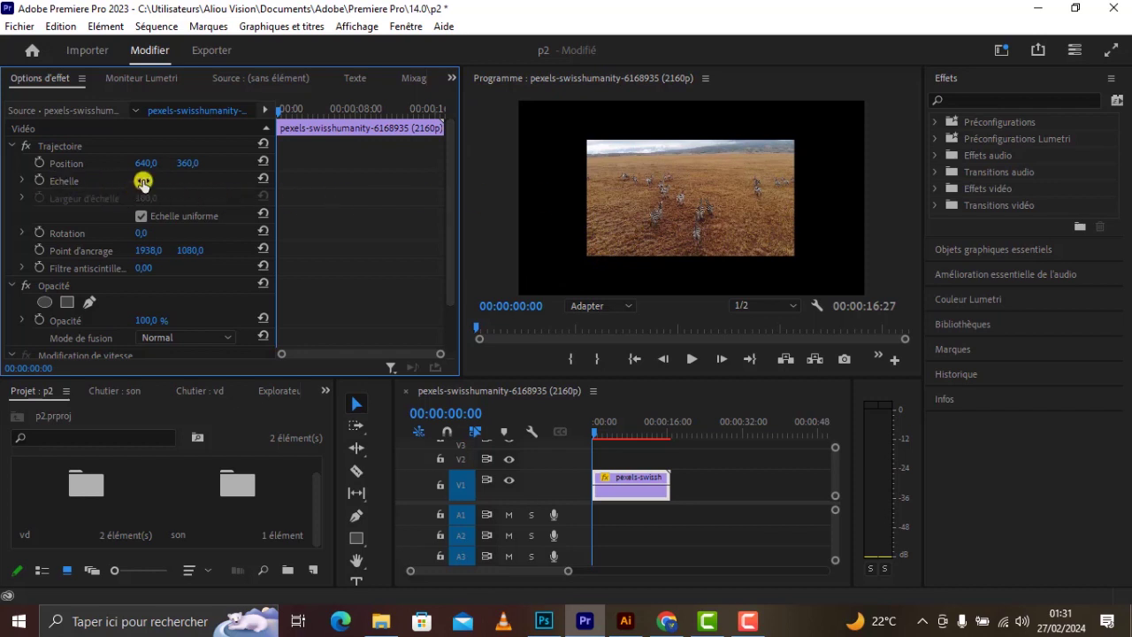
{"action": "mouse_move", "coordinate": [144, 180]}
{"action": "left_mouse_down"}
{"action": "mouse_move", "coordinate": [365, 175]}
{"action": "mouse_move", "coordinate": [157, 179]}
{"action": "left_mouse_up"}
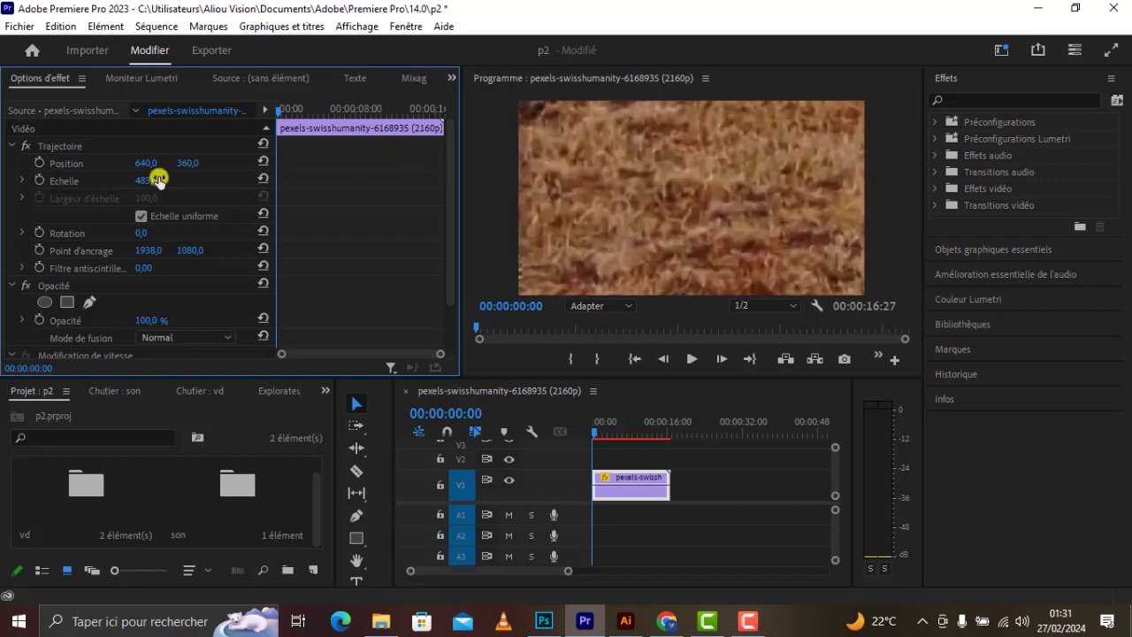
{"action": "left_click", "coordinate": [694, 359]}
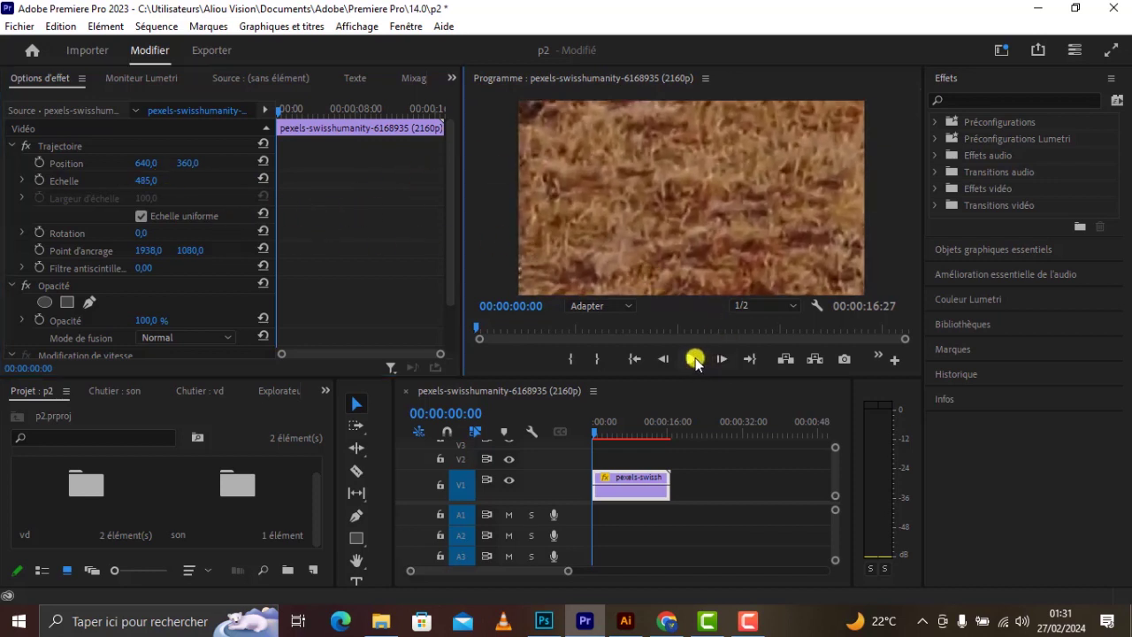
{"action": "key", "text": "space"}
- Try scale values 437, 145 and 53, finally settling the zebra clip at 35
{"action": "left_click", "coordinate": [147, 178]}
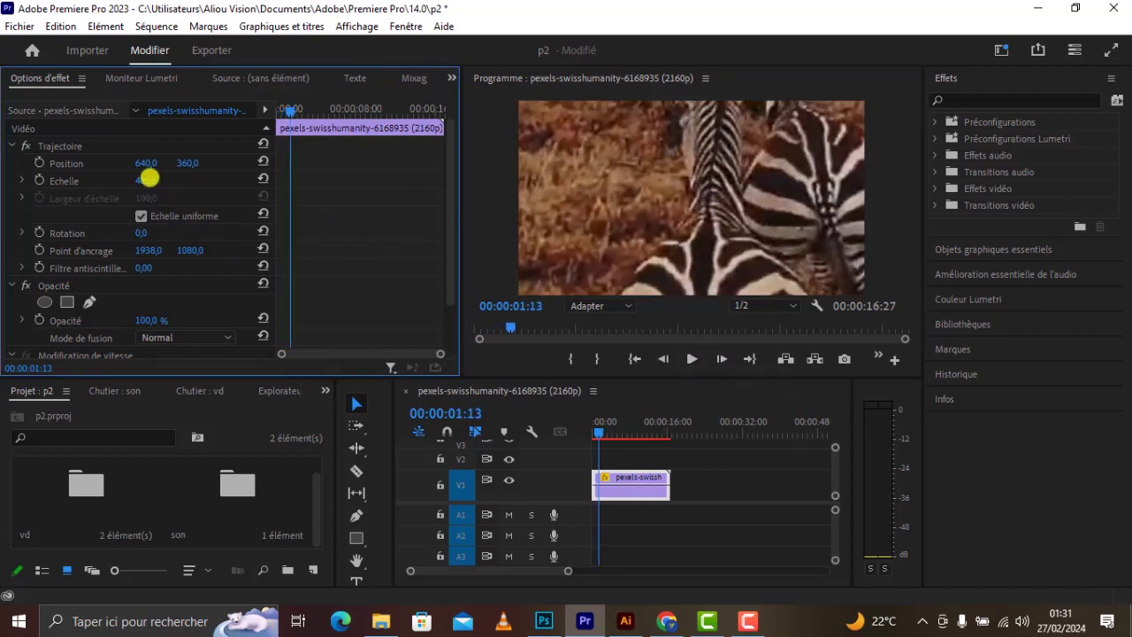
{"action": "left_click", "coordinate": [146, 181]}
{"action": "type", "text": "437"}
{"action": "key", "text": "Return"}
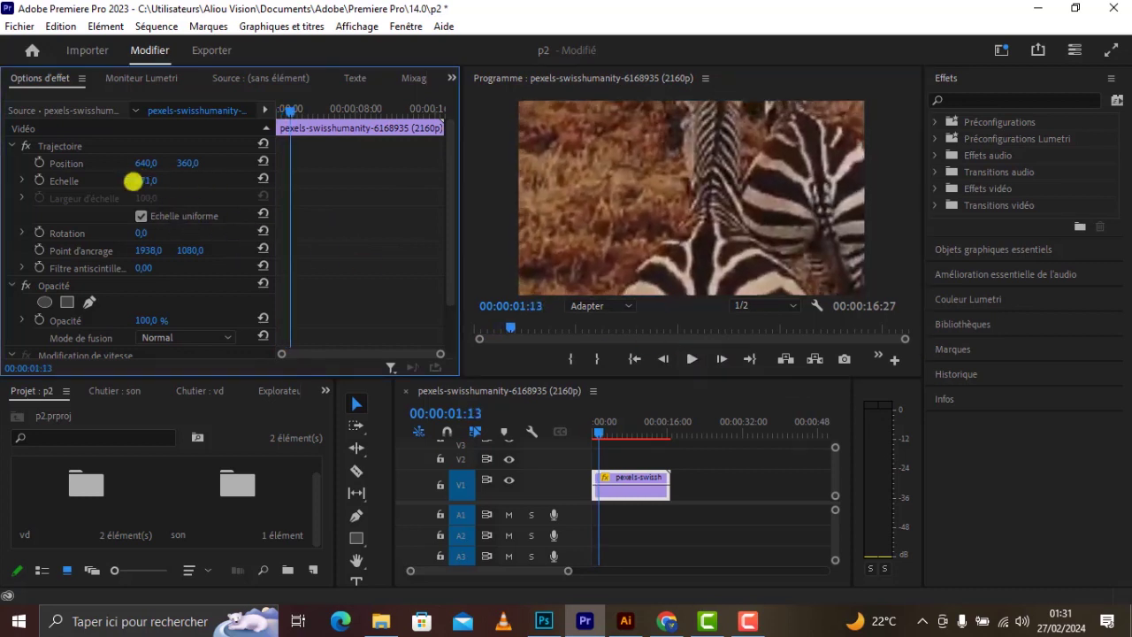
{"action": "left_click_drag", "start_coordinate": [104, 185], "coordinate": [29, 218]}
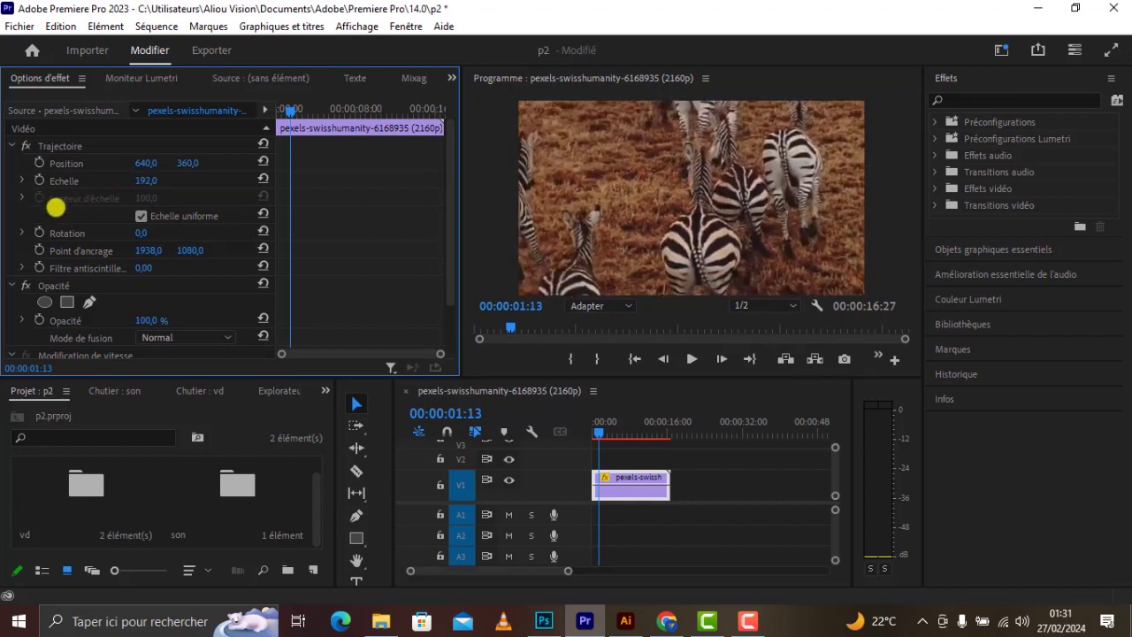
{"action": "left_click_drag", "start_coordinate": [148, 181], "coordinate": [112, 213]}
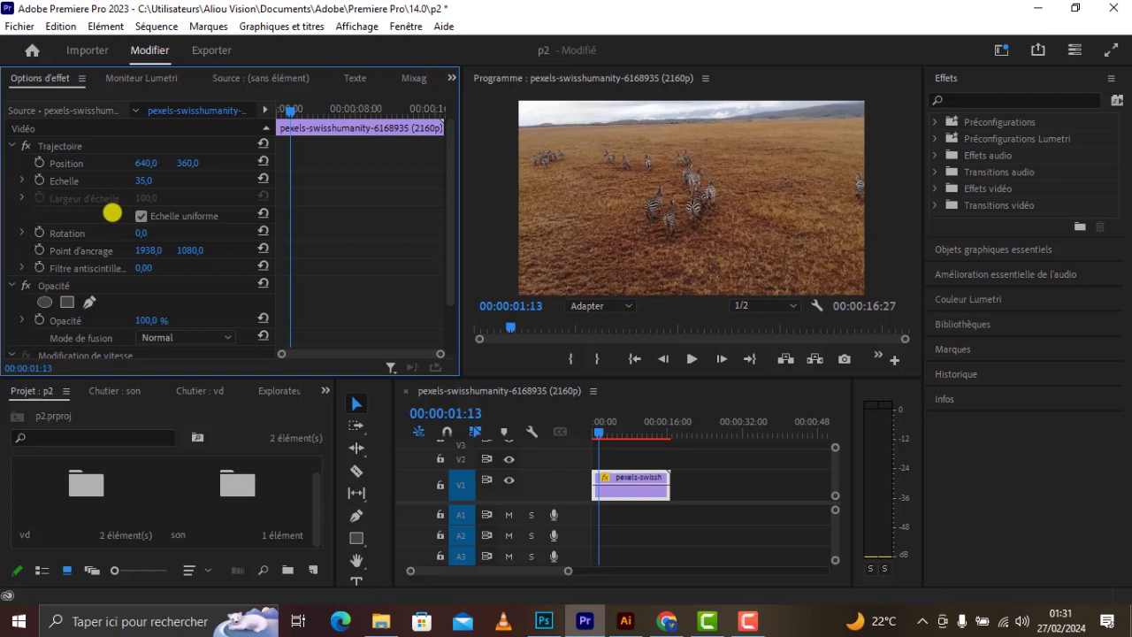
{"action": "left_click", "coordinate": [145, 179]}
{"action": "left_click", "coordinate": [194, 183]}
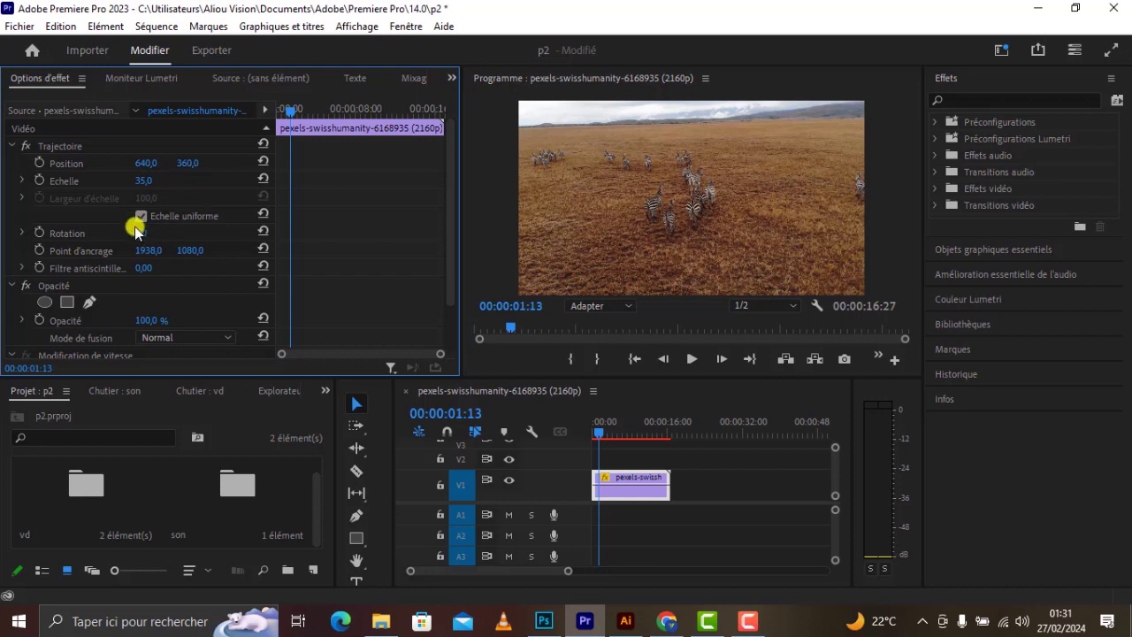
{"action": "mouse_move", "coordinate": [140, 232]}
{"action": "left_mouse_down"}
{"action": "mouse_move", "coordinate": [102, 236]}
{"action": "mouse_move", "coordinate": [235, 253]}
{"action": "left_mouse_up"}
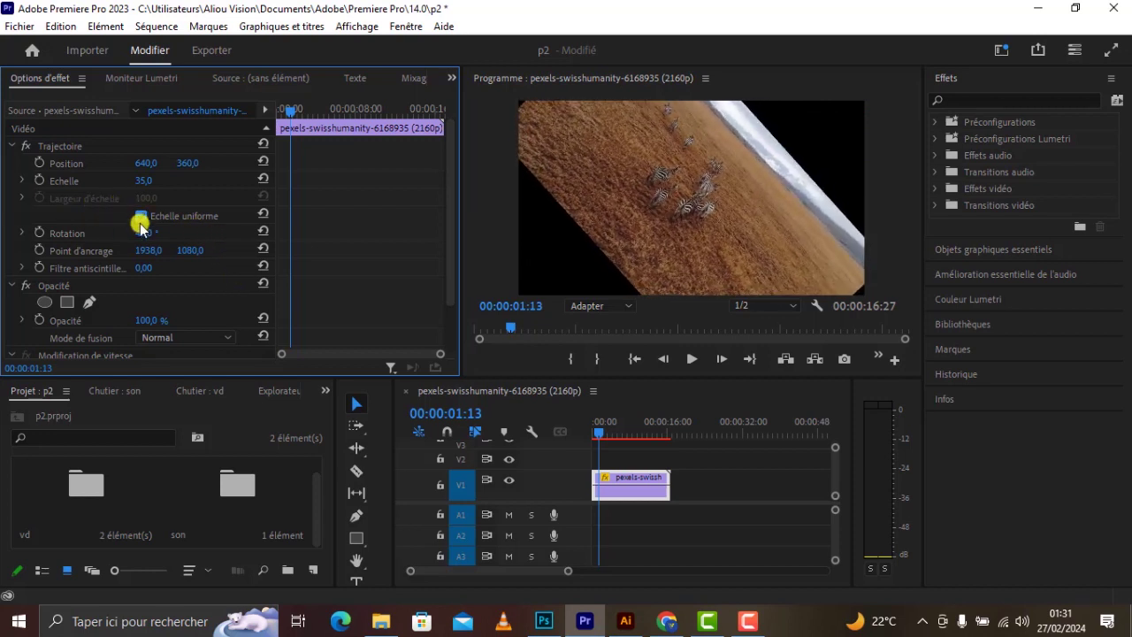
{"action": "left_click_drag", "start_coordinate": [139, 235], "coordinate": [292, 237]}
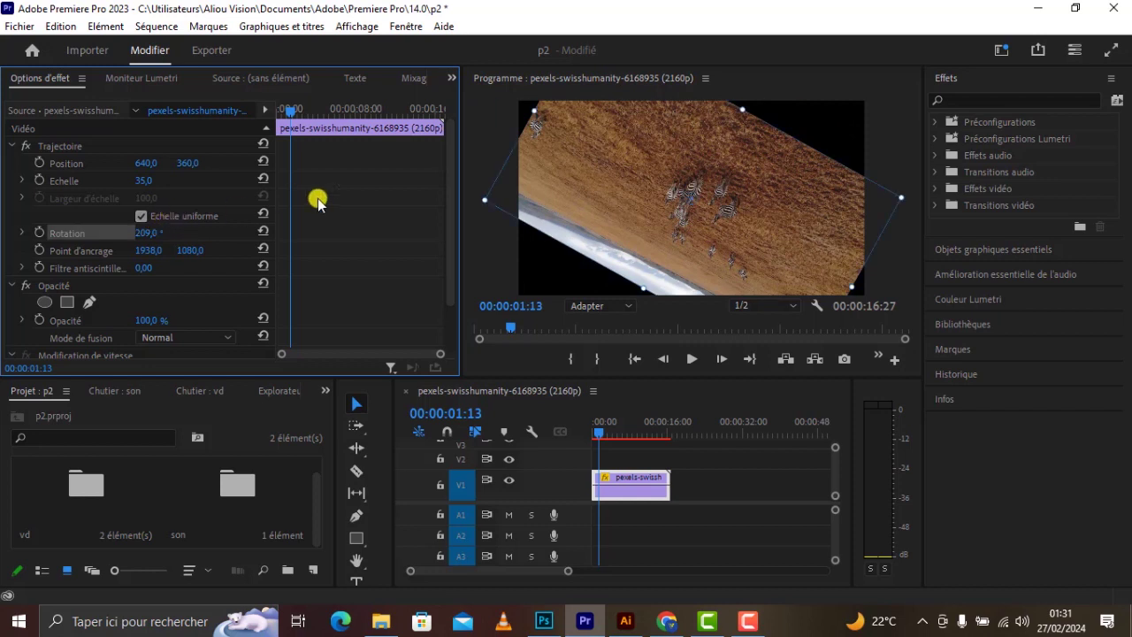
{"action": "left_click", "coordinate": [691, 359]}
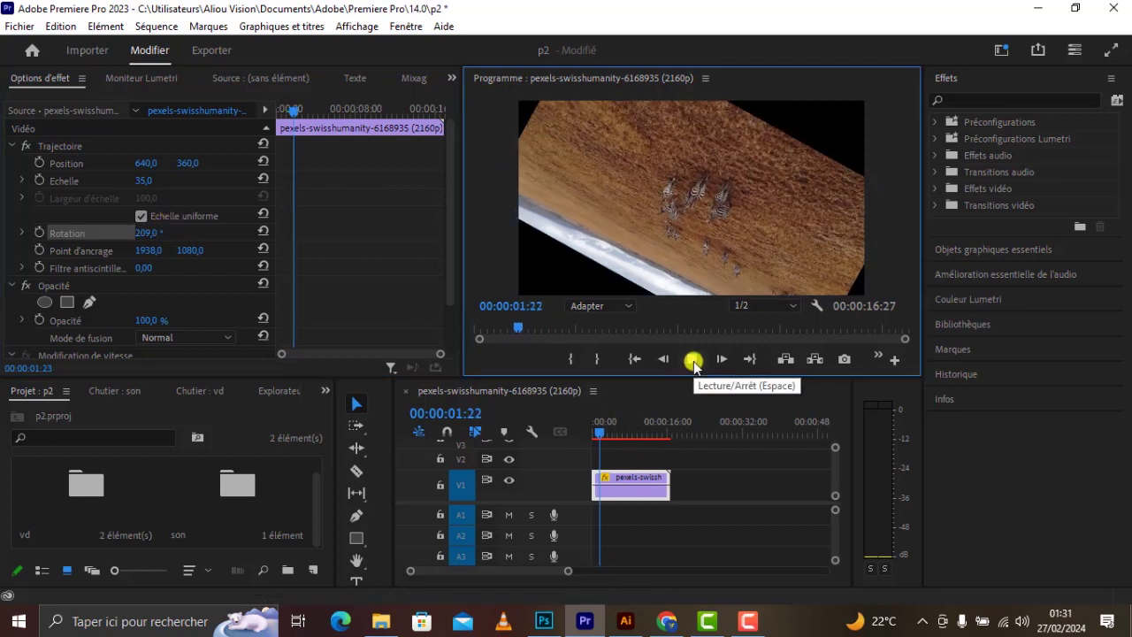
{"action": "left_click", "coordinate": [692, 359]}
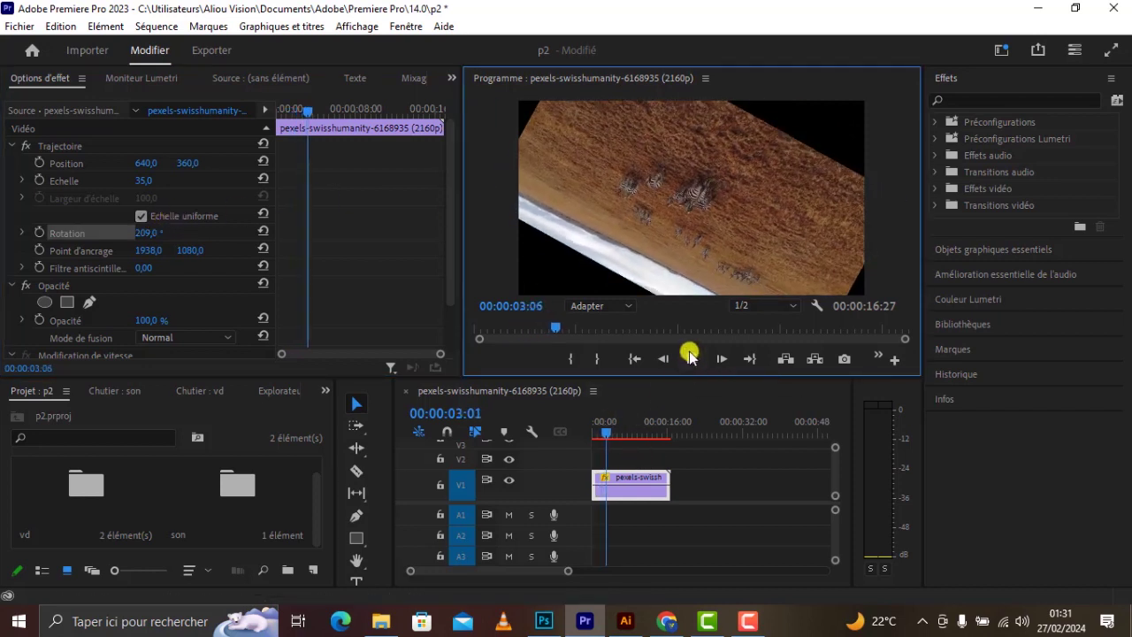
{"action": "left_click", "coordinate": [262, 233]}
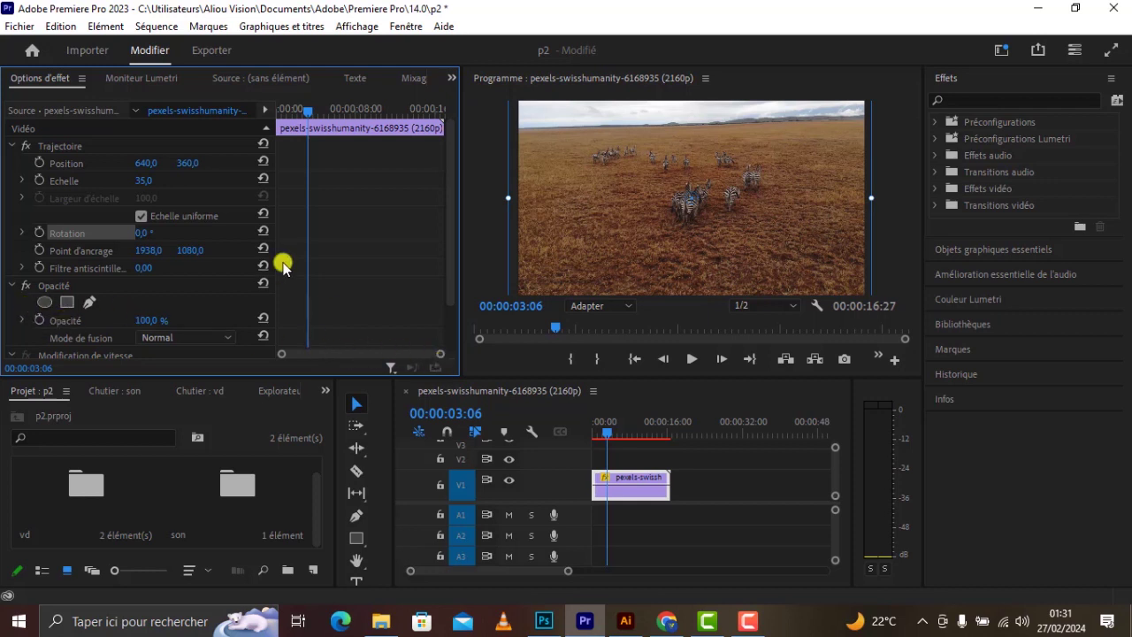
{"action": "left_click", "coordinate": [619, 451]}
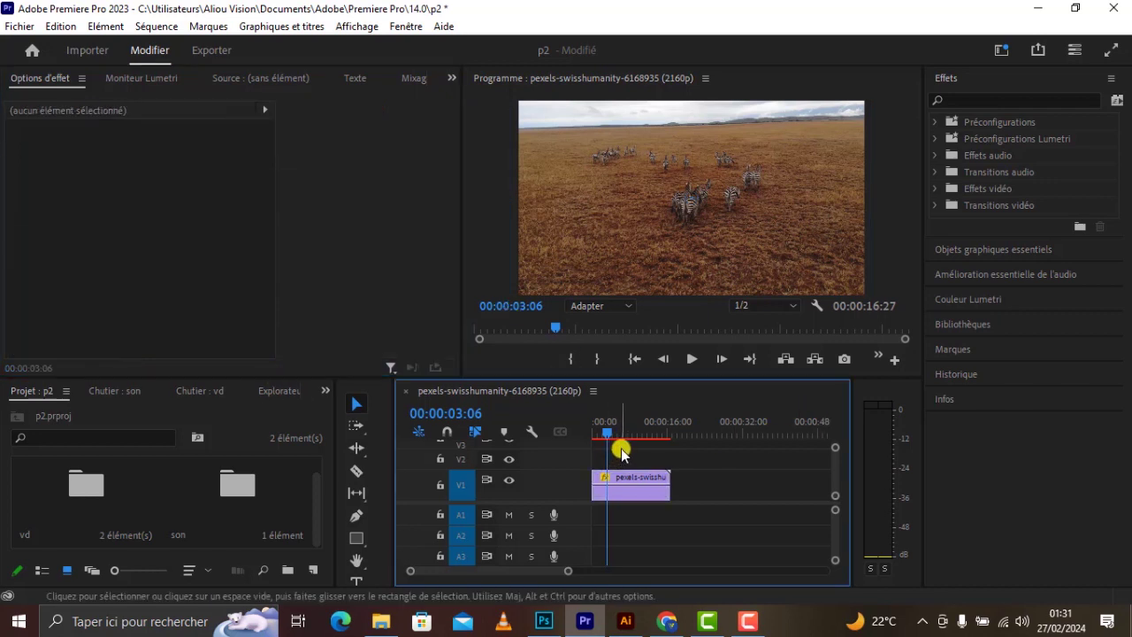
{"action": "left_click", "coordinate": [619, 482]}
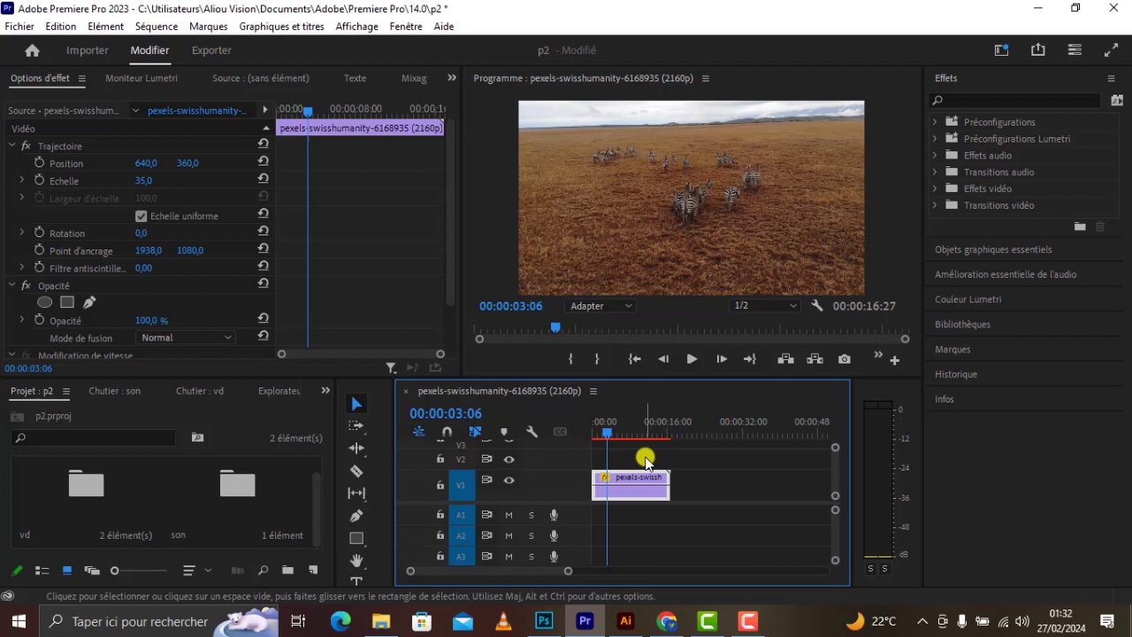
{"action": "left_click", "coordinate": [646, 456]}
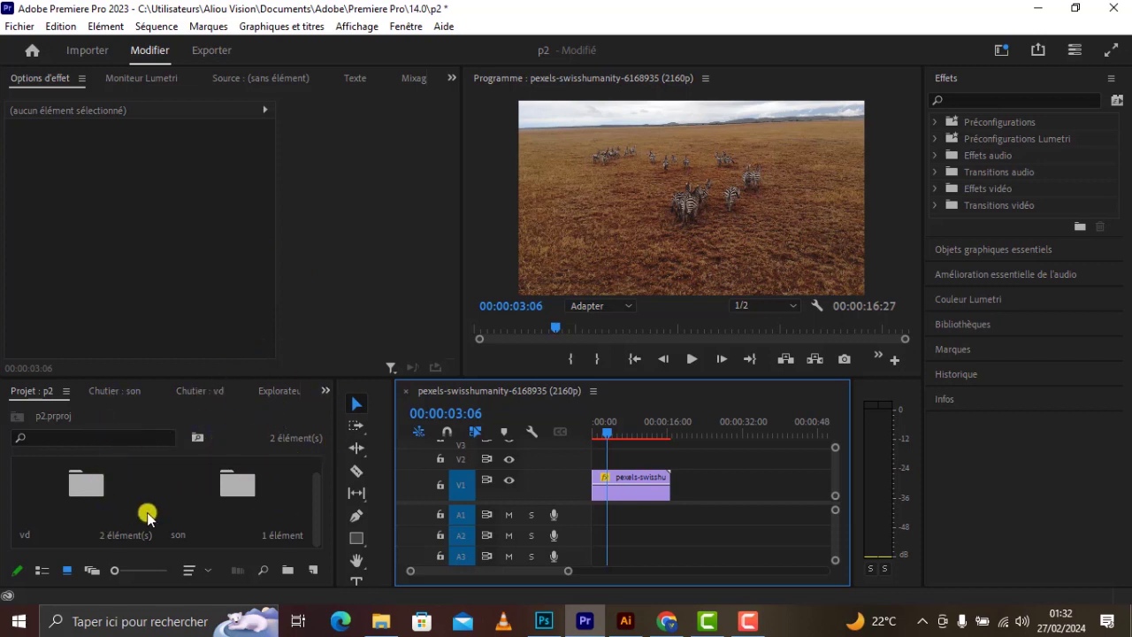
{"action": "double_click", "coordinate": [224, 502]}
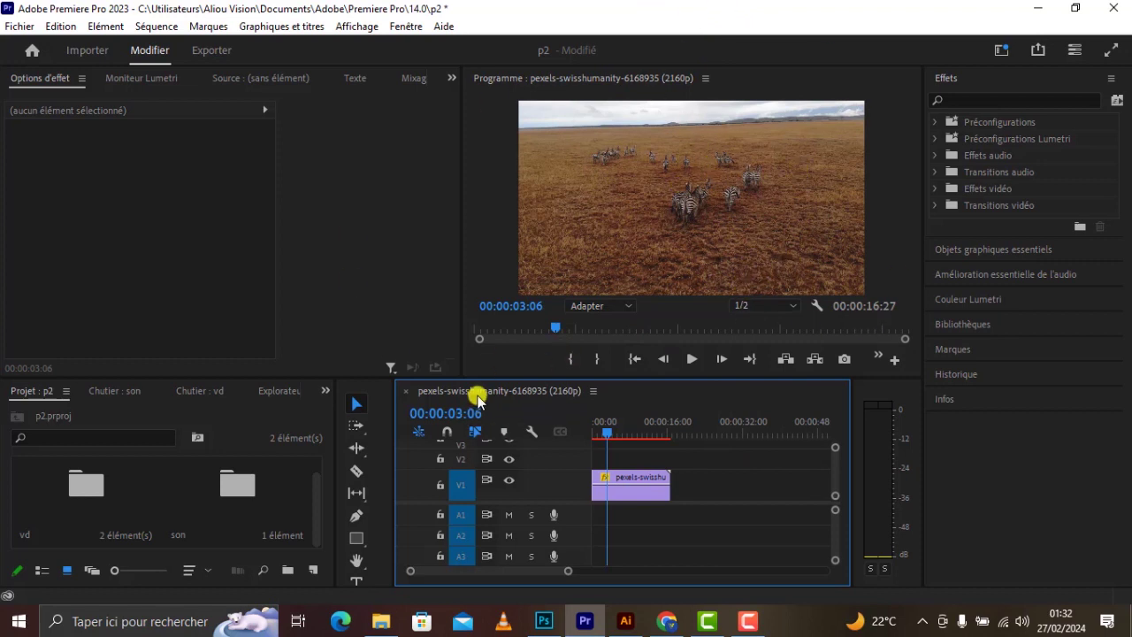
{"action": "left_click", "coordinate": [612, 481]}
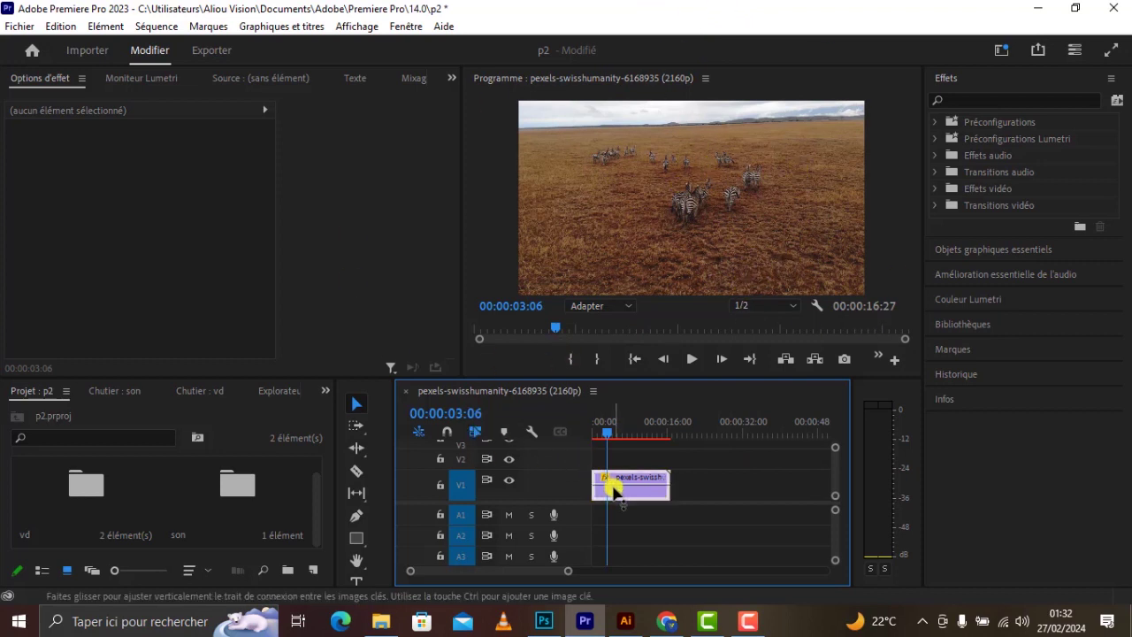
{"action": "left_click", "coordinate": [694, 464]}
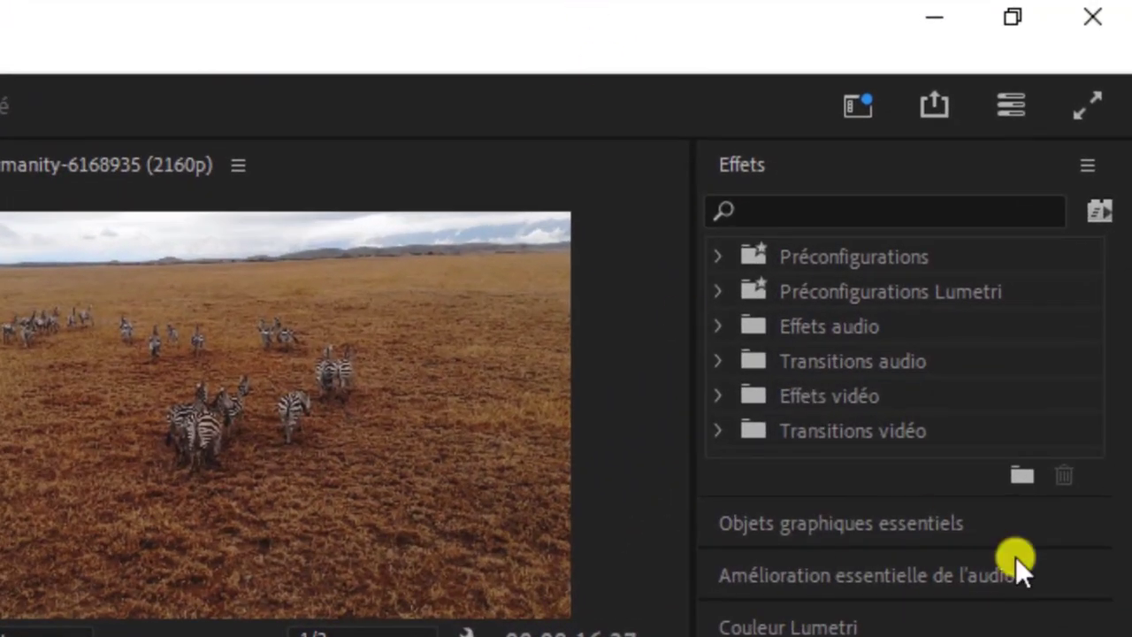
{"action": "left_click", "coordinate": [902, 281]}
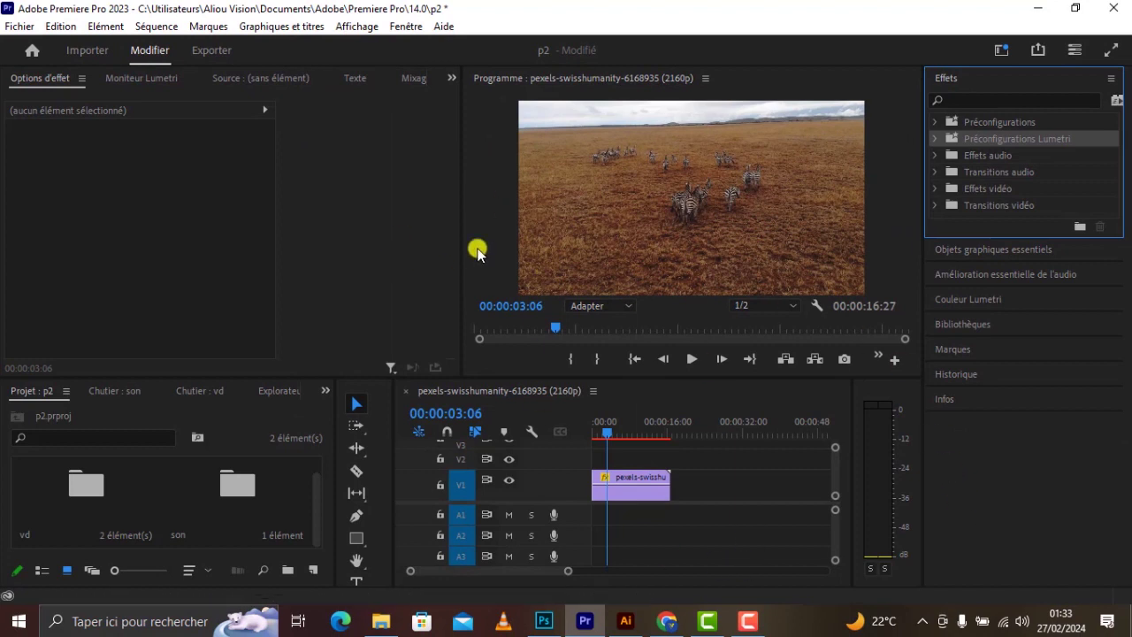
{"action": "left_click", "coordinate": [696, 529]}
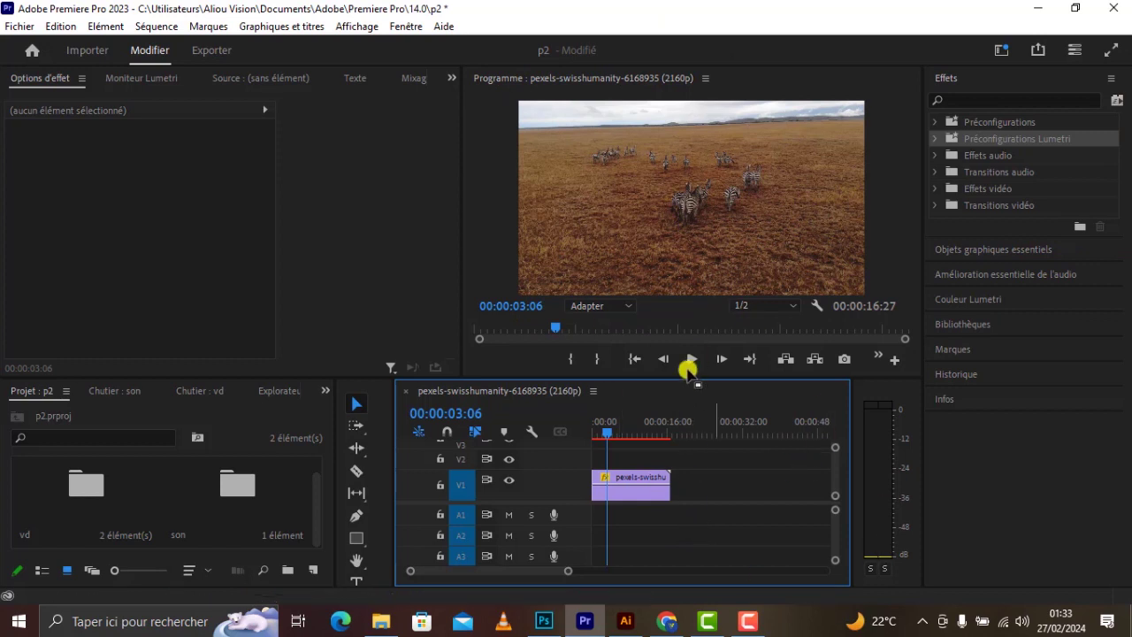
{"action": "left_click", "coordinate": [409, 25]}
{"action": "mouse_move", "coordinate": [598, 85]}
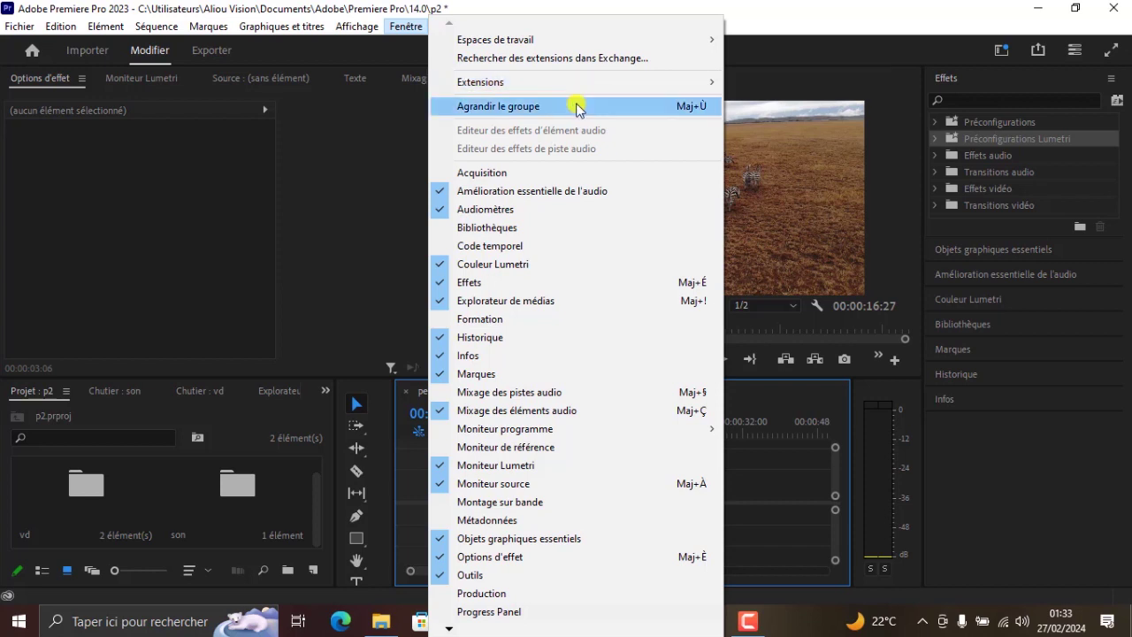
{"action": "left_click", "coordinate": [344, 155]}
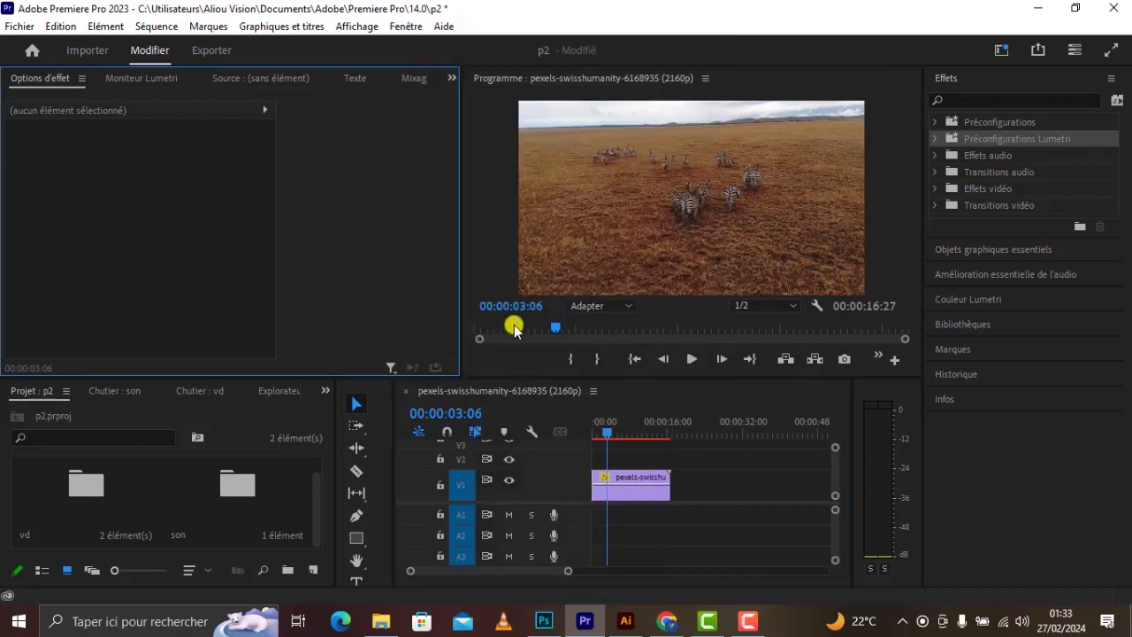
{"action": "left_click", "coordinate": [597, 473]}
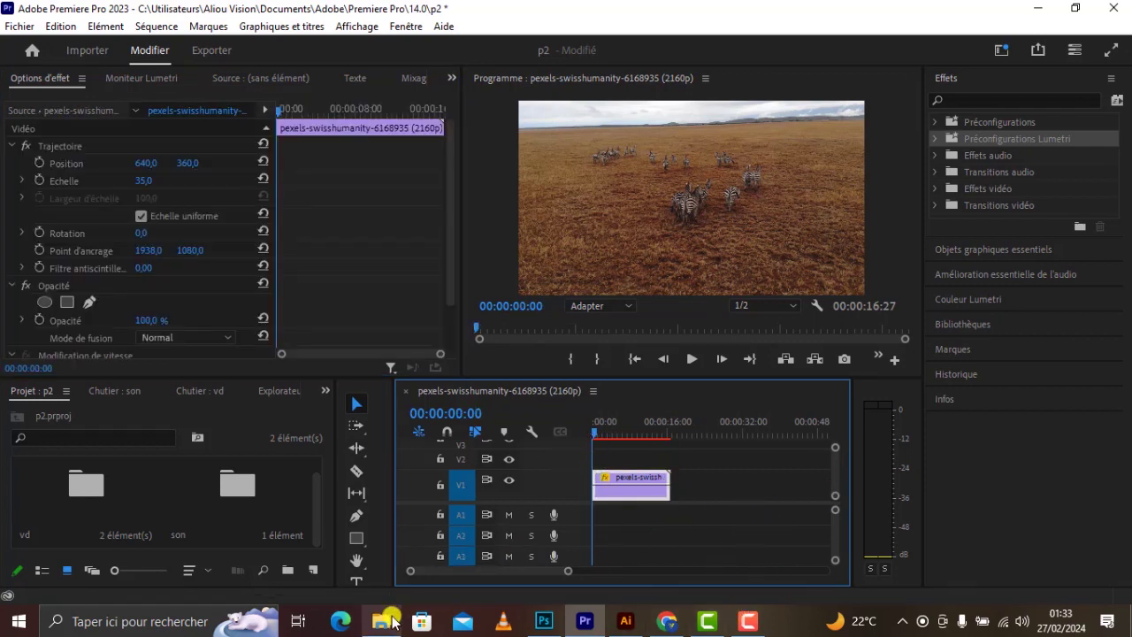
- Drag the Subscribe Intro green-screen video from the effet vd folder into the p2 Project panel
{"action": "left_click", "coordinate": [381, 620]}
{"action": "left_click", "coordinate": [512, 522]}
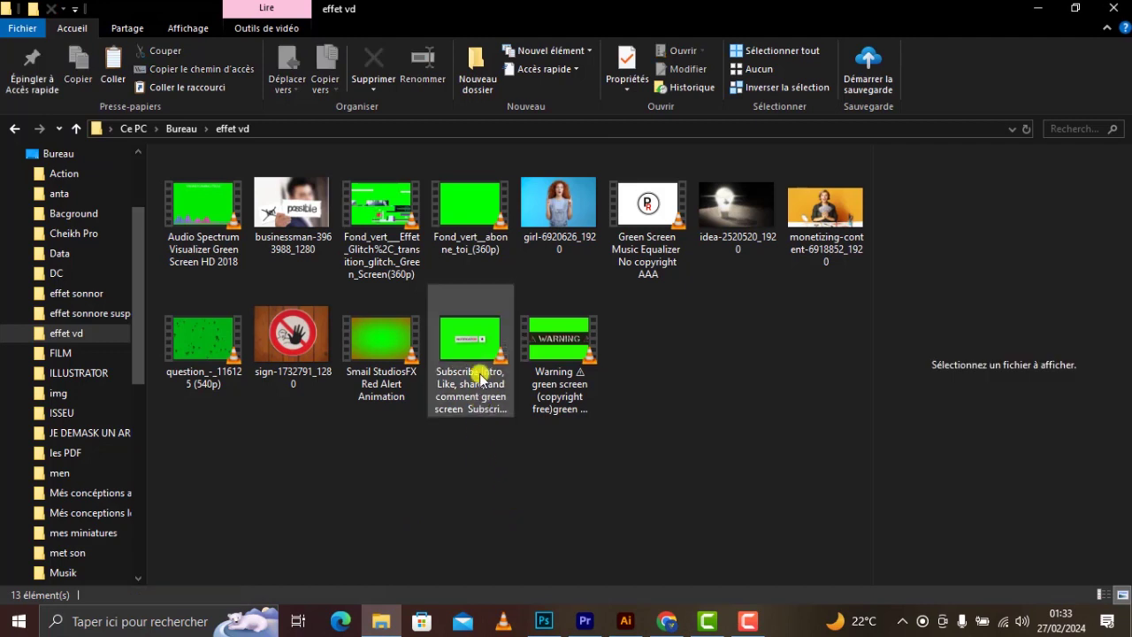
{"action": "mouse_move", "coordinate": [471, 353]}
{"action": "left_mouse_down"}
{"action": "mouse_move", "coordinate": [680, 519]}
{"action": "mouse_move", "coordinate": [555, 613]}
{"action": "left_mouse_up"}
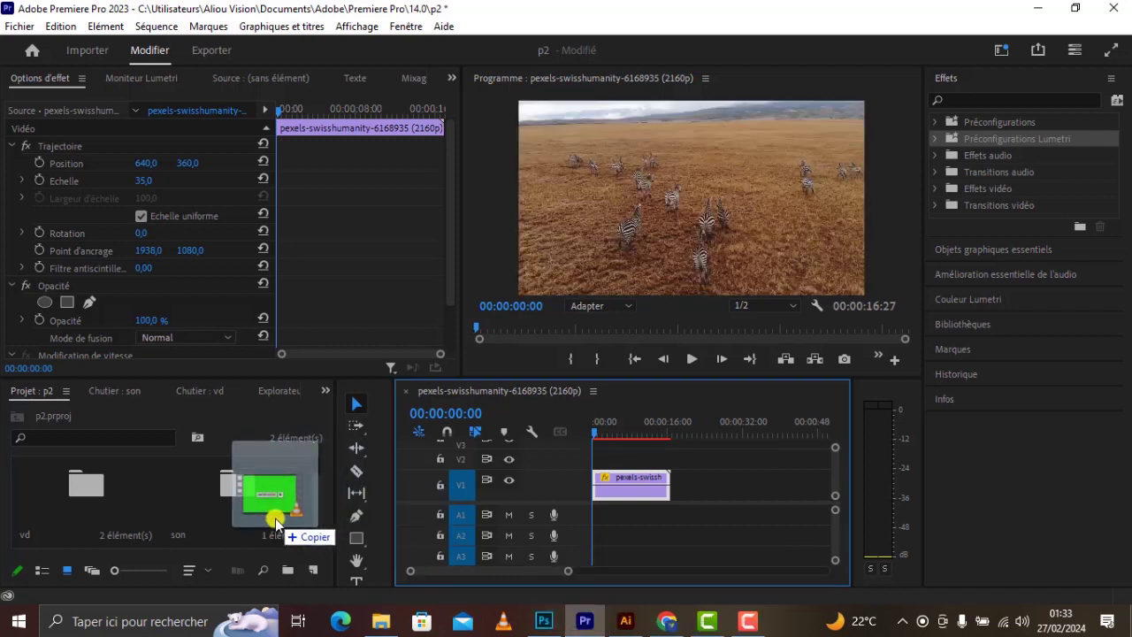
{"action": "left_click_drag", "start_coordinate": [555, 613], "coordinate": [276, 521]}
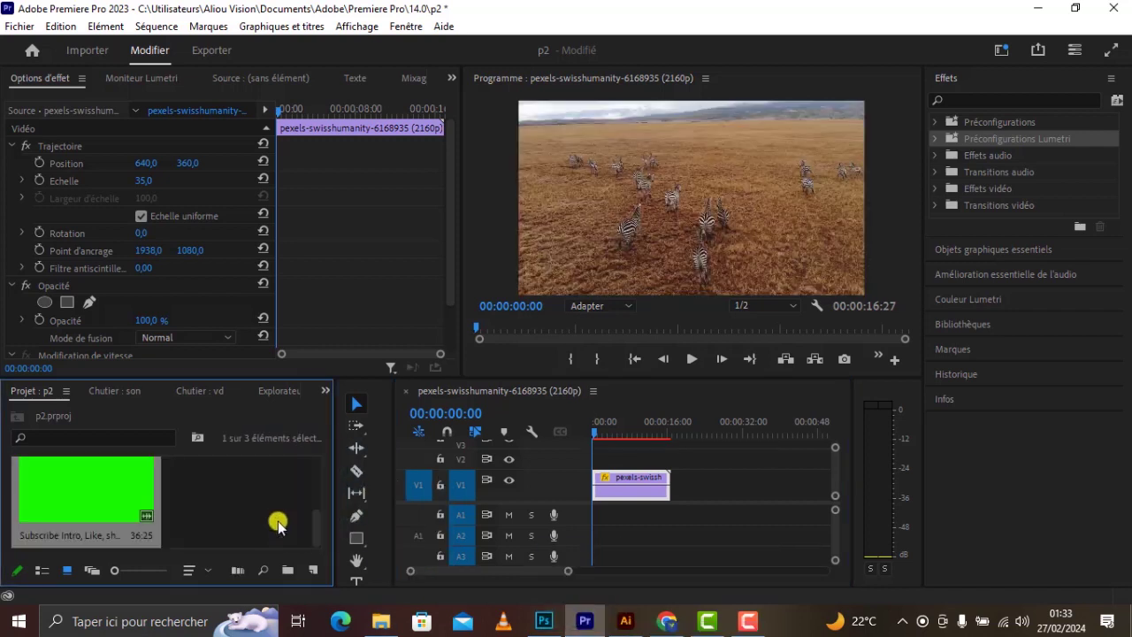
- Mark the Subscribe clip from 00:00:16:25 to 00:00:26:00 and drag it toward the timeline
{"action": "double_click", "coordinate": [97, 486]}
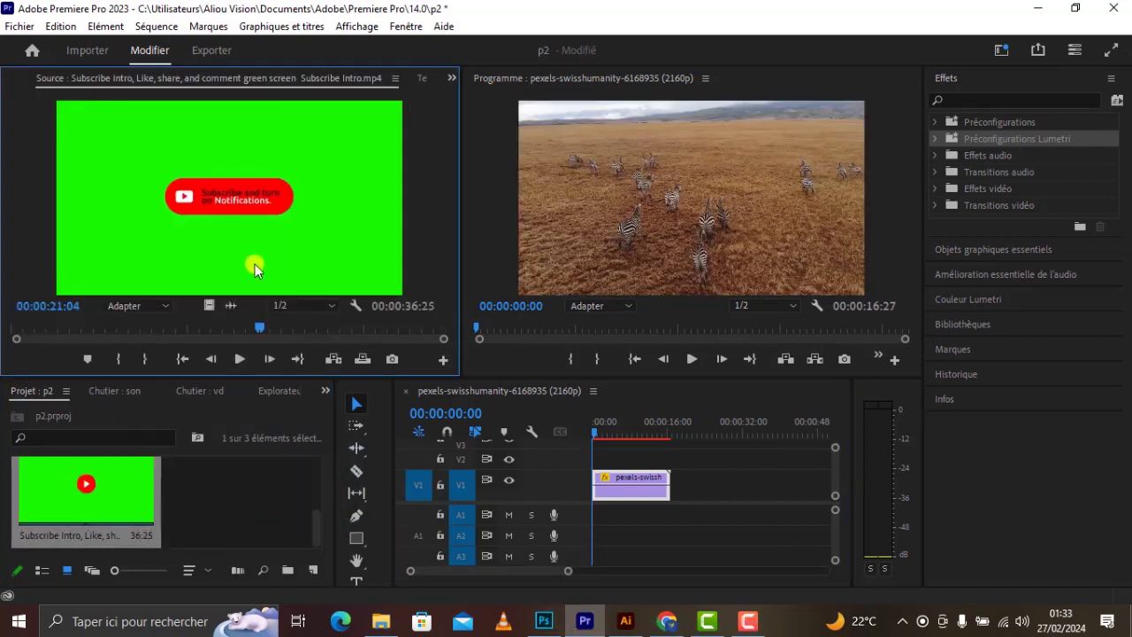
{"action": "left_click_drag", "start_coordinate": [256, 330], "coordinate": [211, 344]}
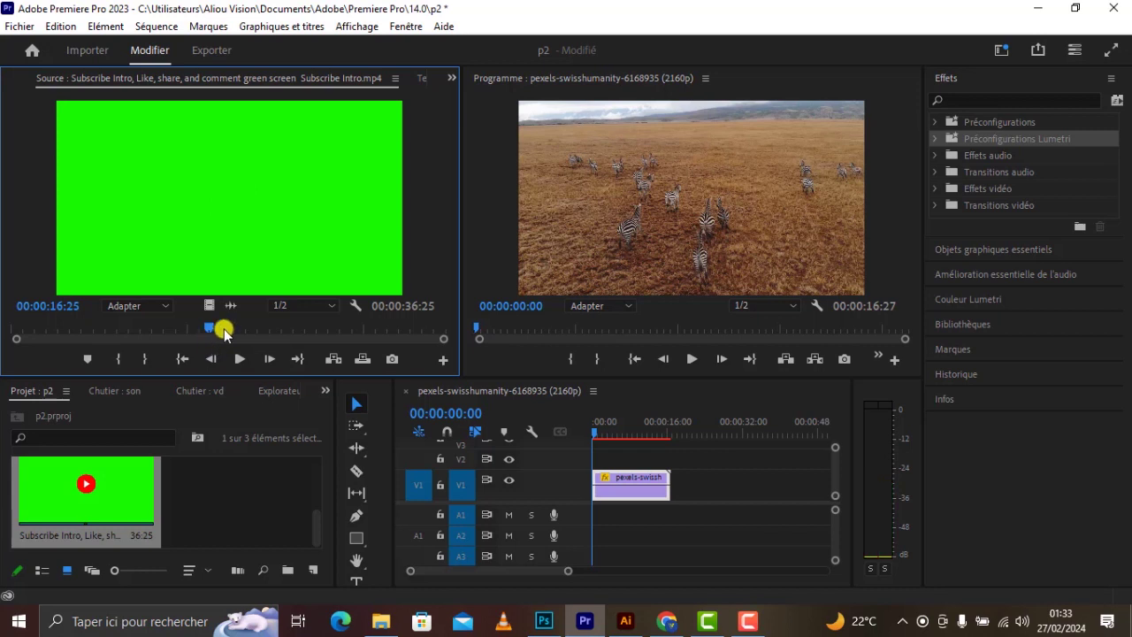
{"action": "key", "text": "i"}
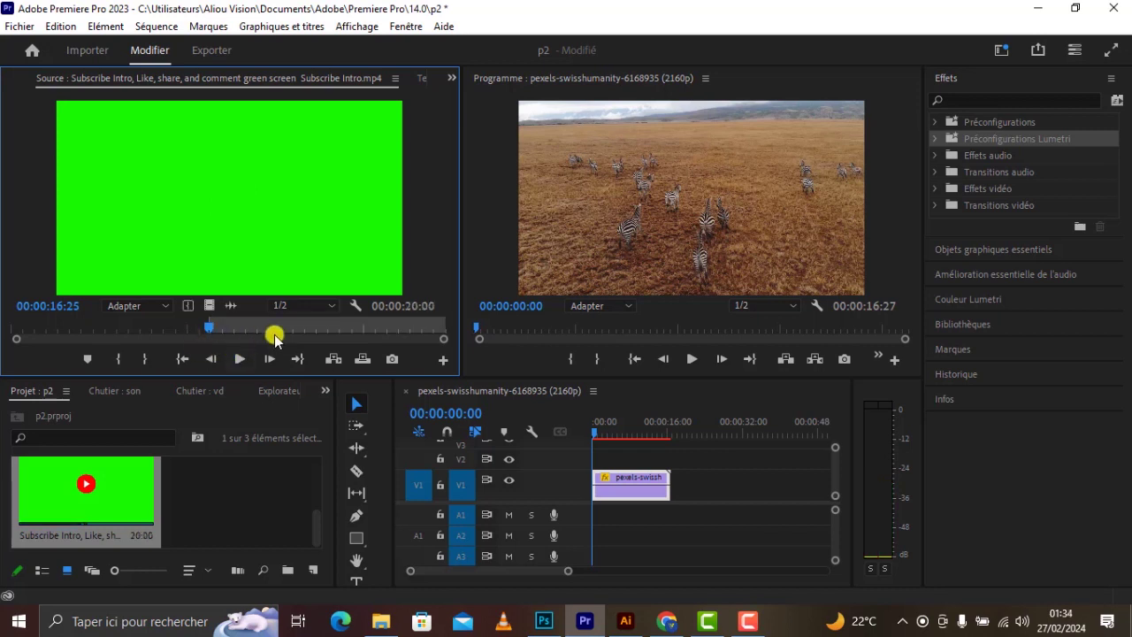
{"action": "left_click", "coordinate": [283, 329]}
{"action": "left_click_drag", "start_coordinate": [283, 329], "coordinate": [320, 334]}
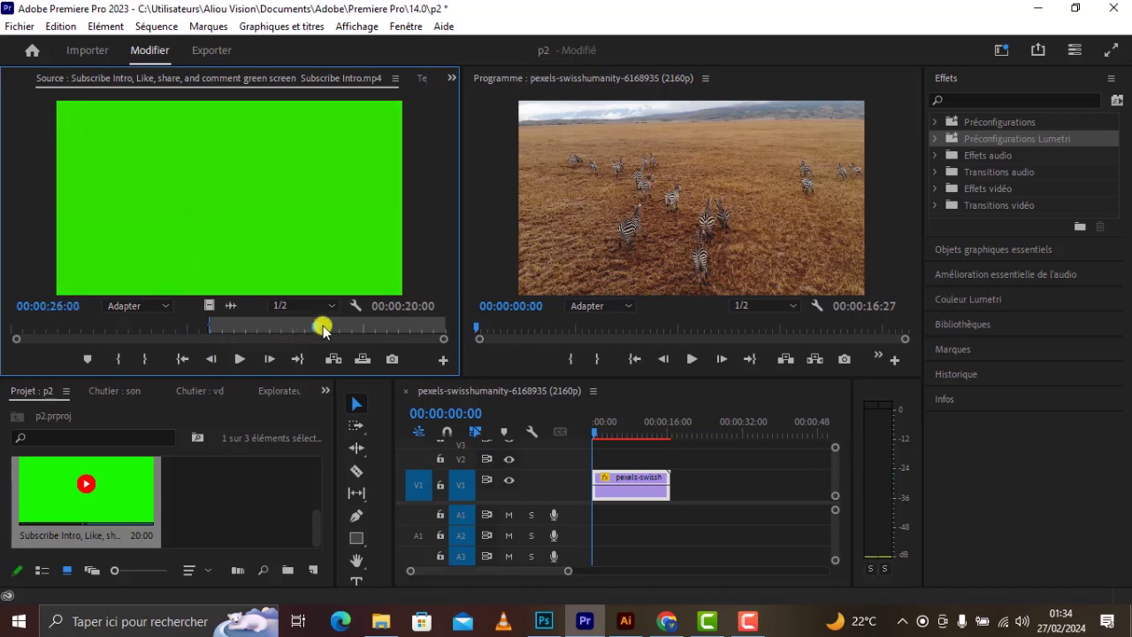
{"action": "key", "text": "o"}
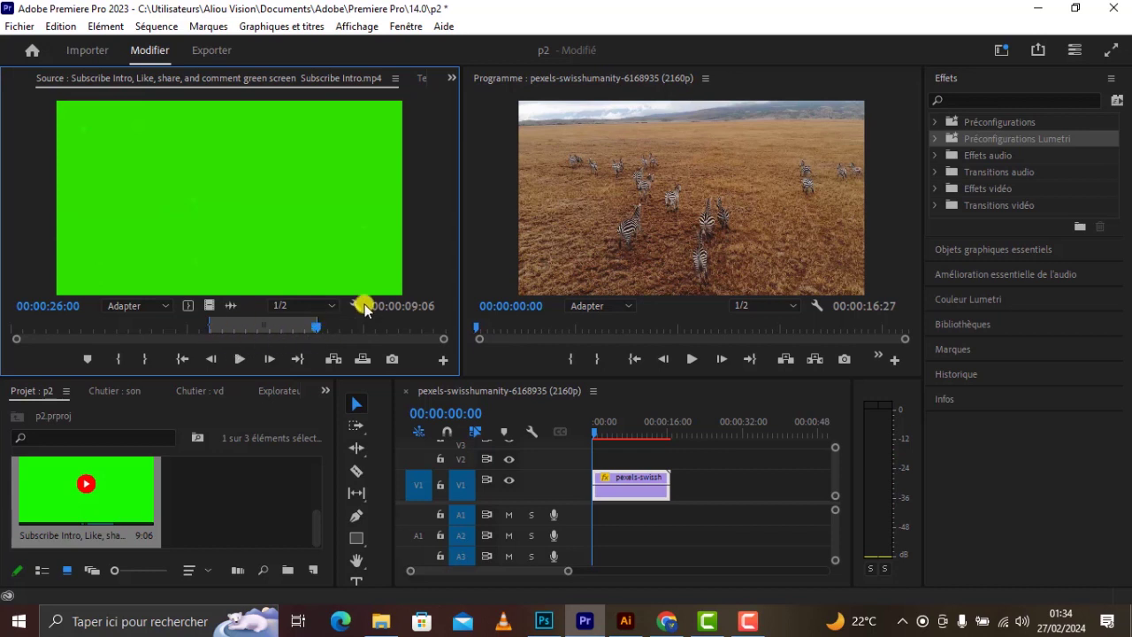
{"action": "left_click_drag", "start_coordinate": [239, 236], "coordinate": [601, 458]}
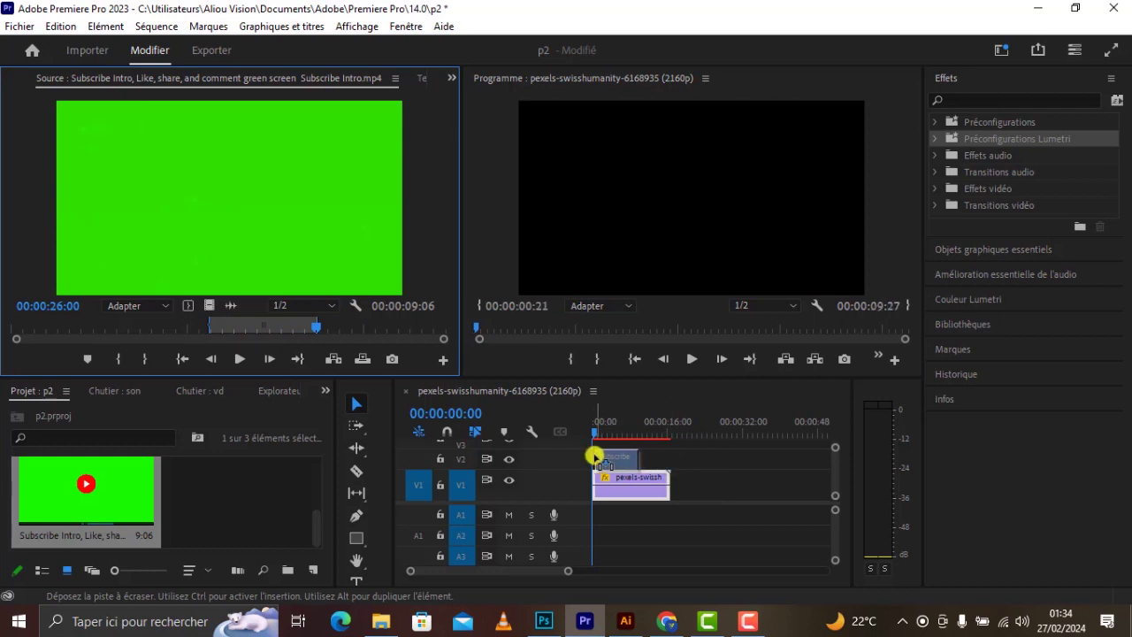
- Drop the trimmed Subscribe clip on V2 at sequence start and preview the overlay
{"action": "left_click_drag", "start_coordinate": [601, 457], "coordinate": [599, 458]}
{"action": "left_click", "coordinate": [692, 361]}
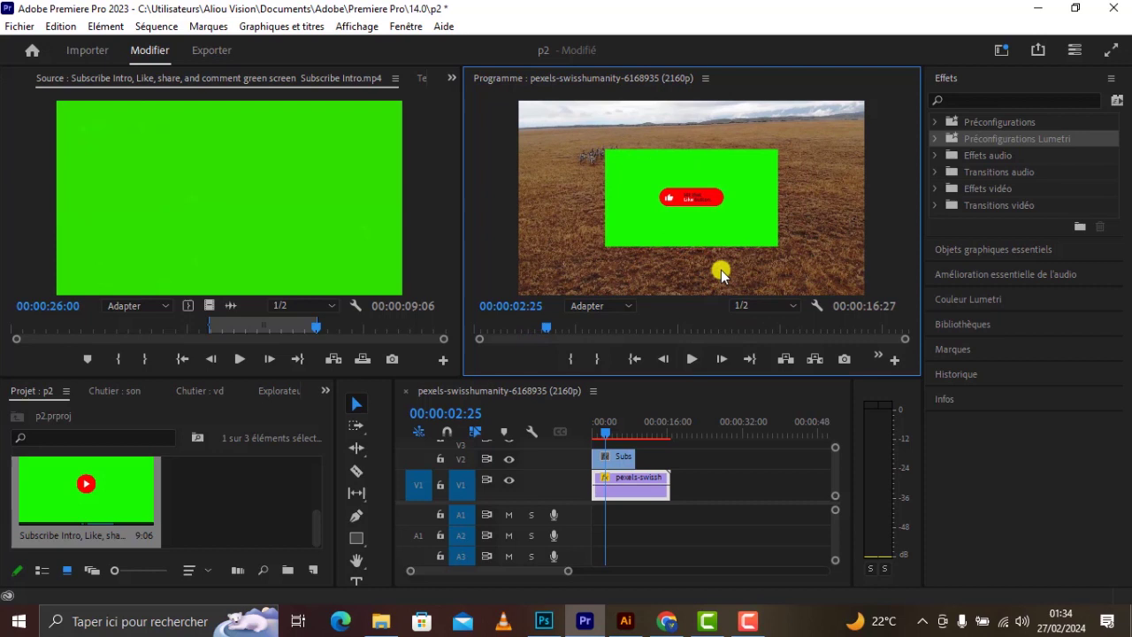
{"action": "left_click", "coordinate": [616, 459]}
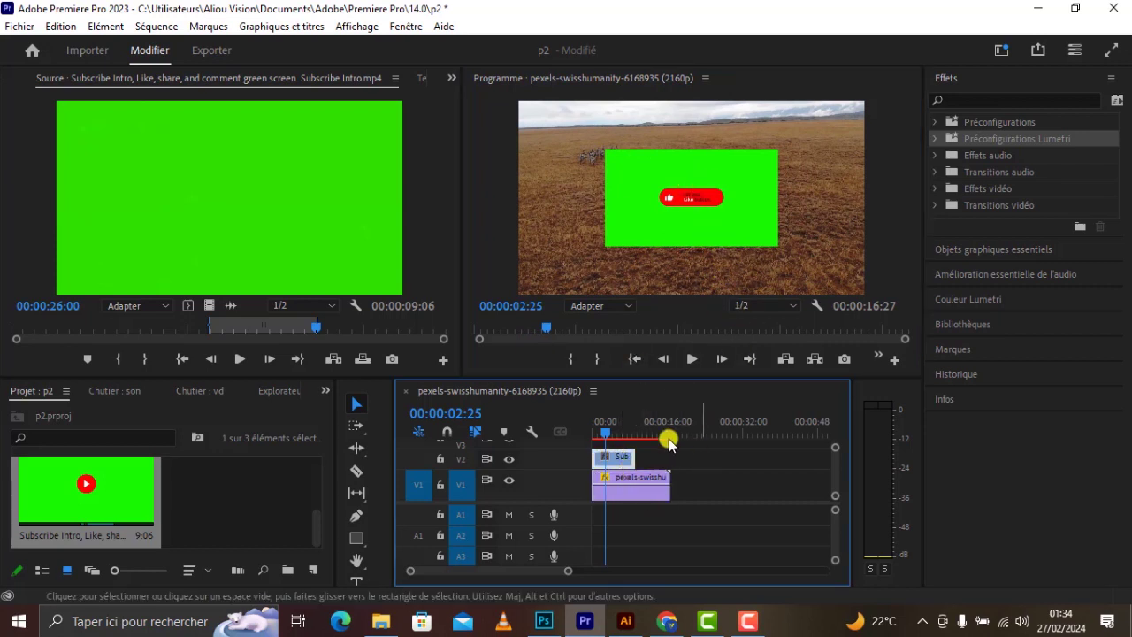
{"action": "left_click", "coordinate": [1021, 101]}
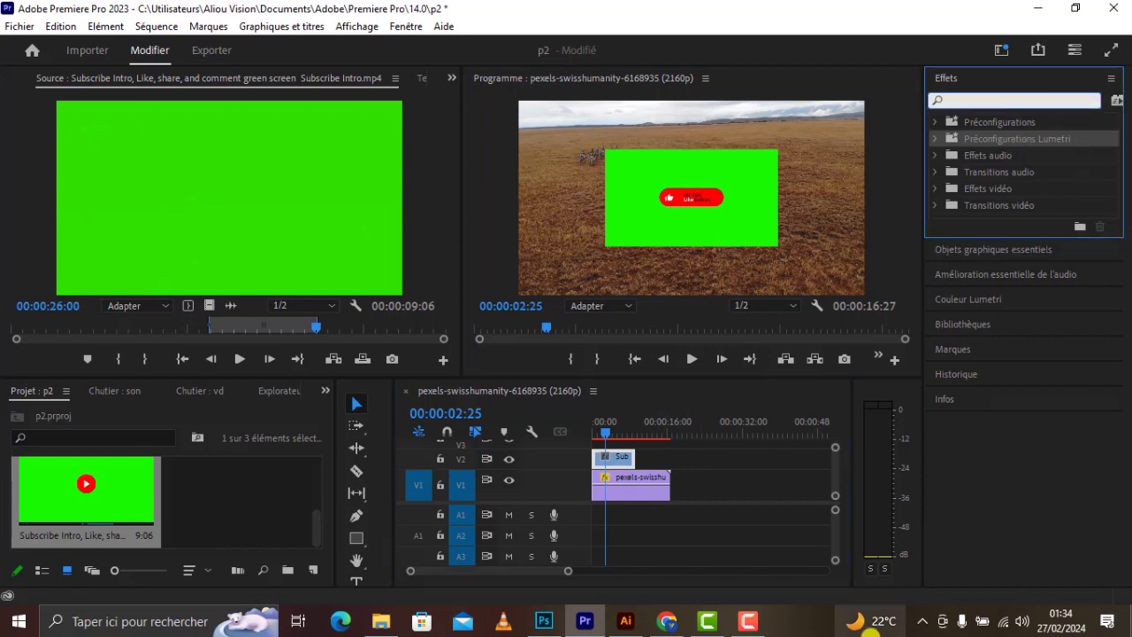
- Search the effects for 'ULTR' and apply UltraKey to the Subscribe clip on V2
{"action": "left_click", "coordinate": [872, 630]}
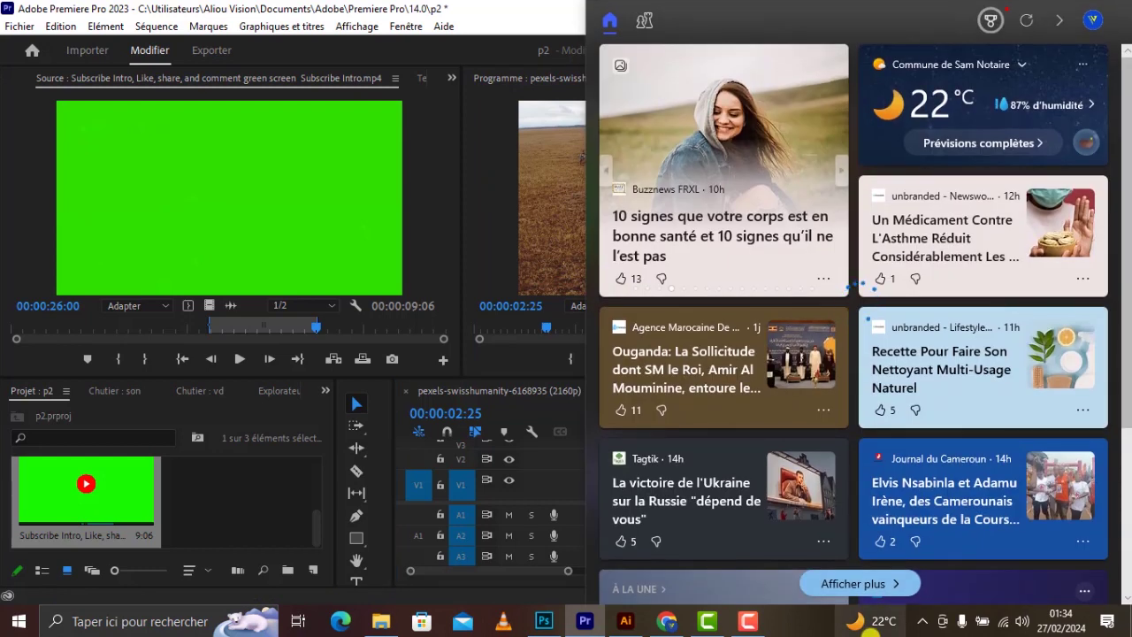
{"action": "left_click", "coordinate": [406, 26]}
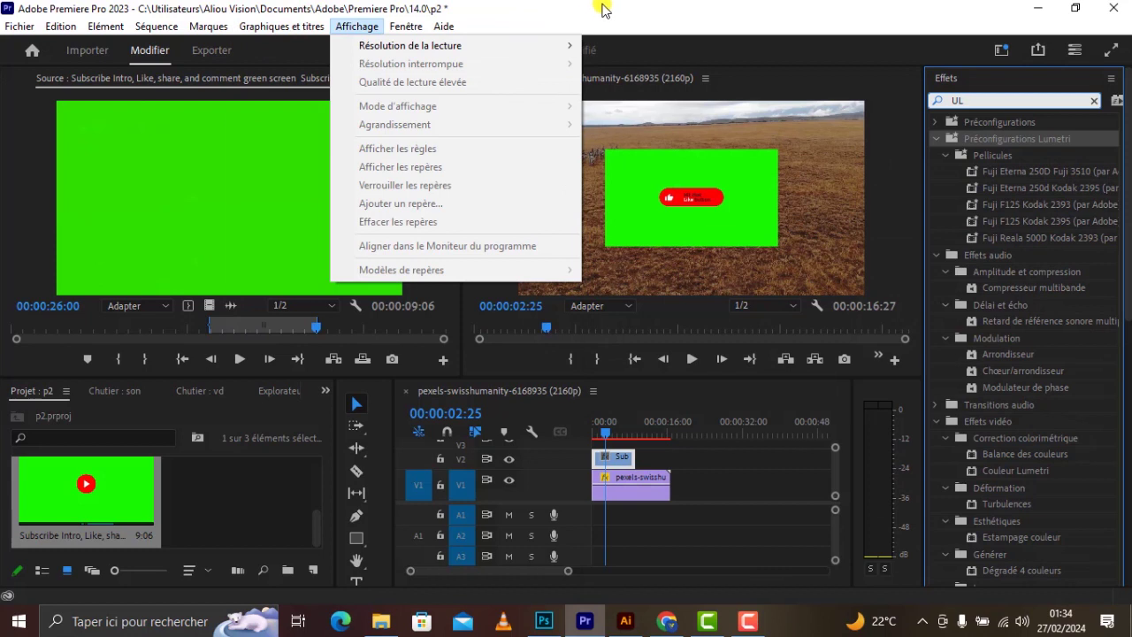
{"action": "type", "text": "UL"}
{"action": "left_click", "coordinate": [721, 11]}
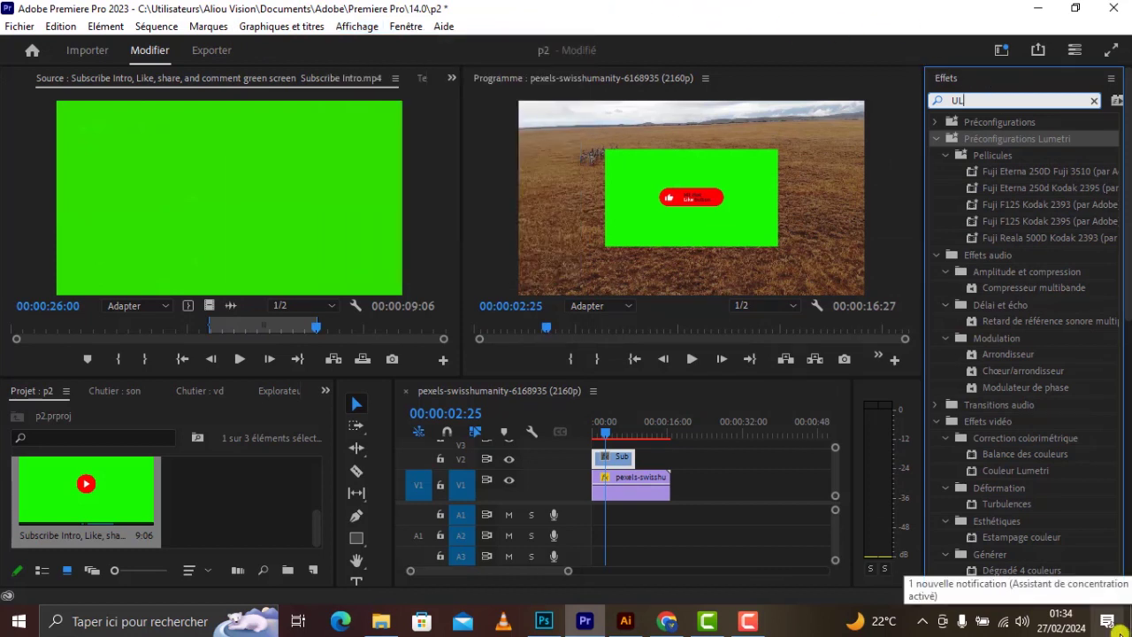
{"action": "type", "text": "TR"}
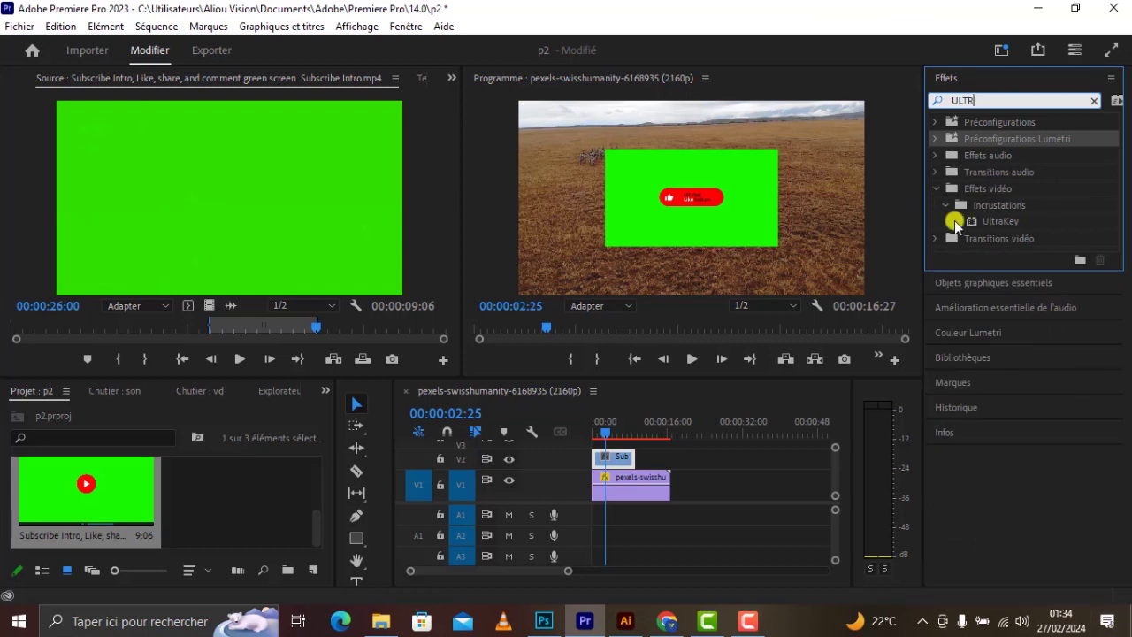
{"action": "left_click", "coordinate": [995, 222]}
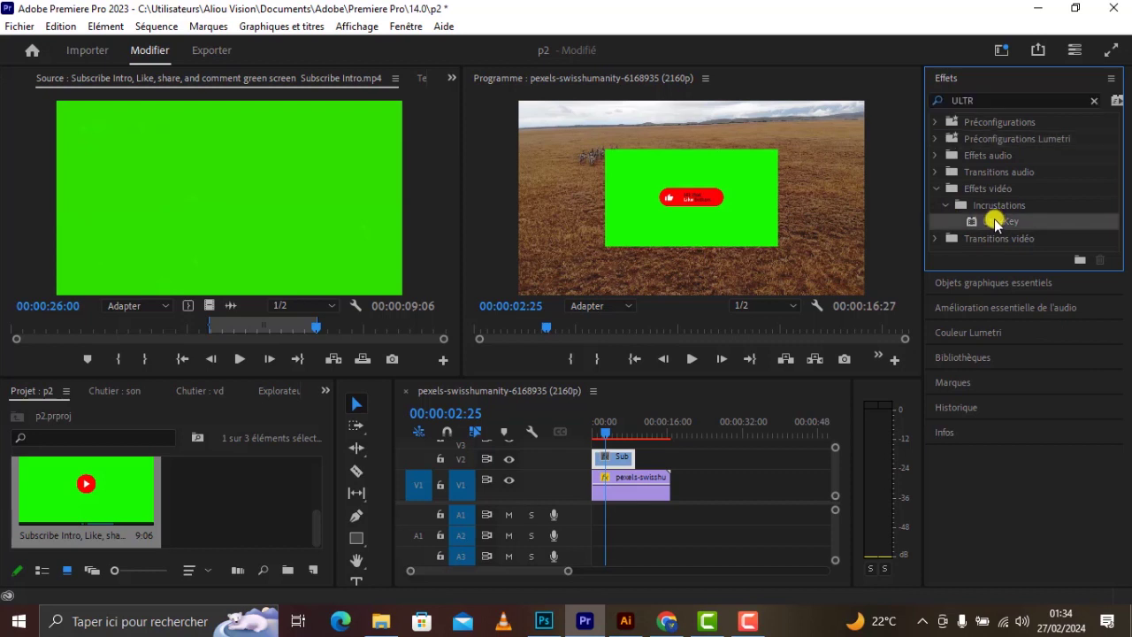
{"action": "left_click_drag", "start_coordinate": [649, 339], "coordinate": [624, 463]}
- Show Effect Controls for the selected Subscribe clip
{"action": "left_click", "coordinate": [458, 79]}
{"action": "left_click", "coordinate": [467, 96]}
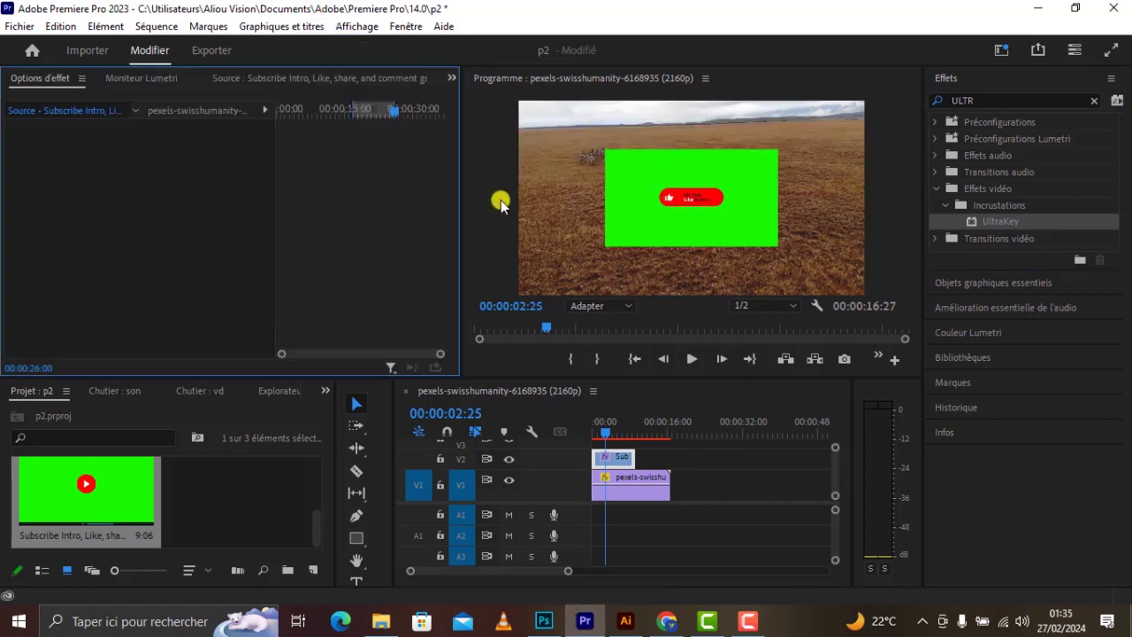
{"action": "left_click", "coordinate": [602, 460]}
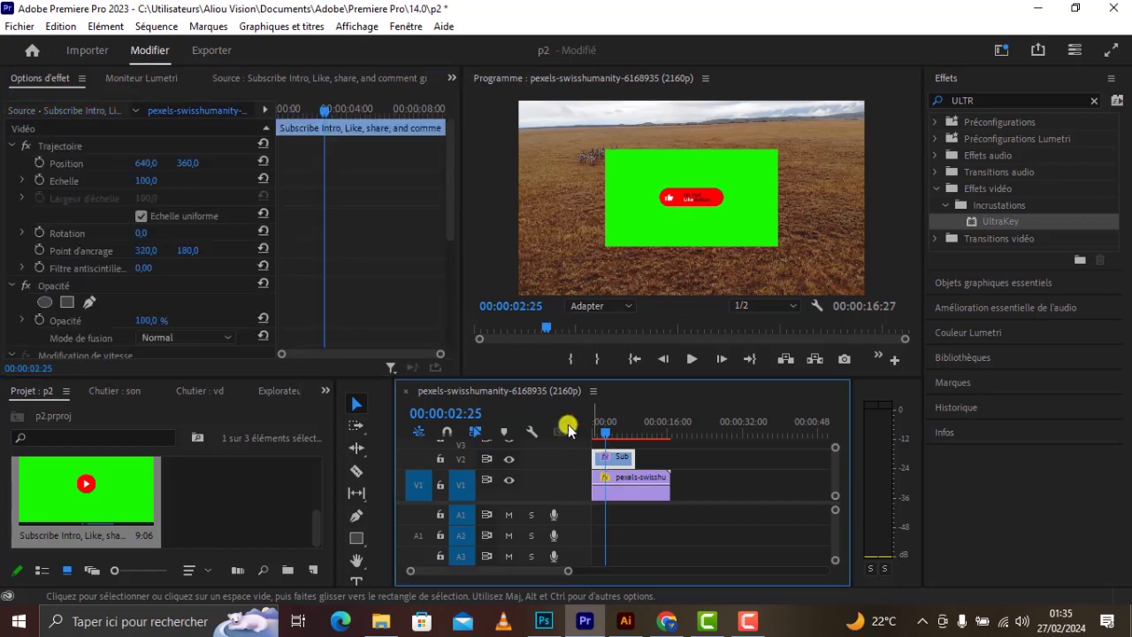
- Sample the green background with UltraKey's Key Color eyedropper so only the Like button remains
{"action": "scroll", "coordinate": [185, 288], "scroll_direction": "down", "scroll_amount": 2}
{"action": "scroll", "coordinate": [182, 286], "scroll_direction": "down", "scroll_amount": 1}
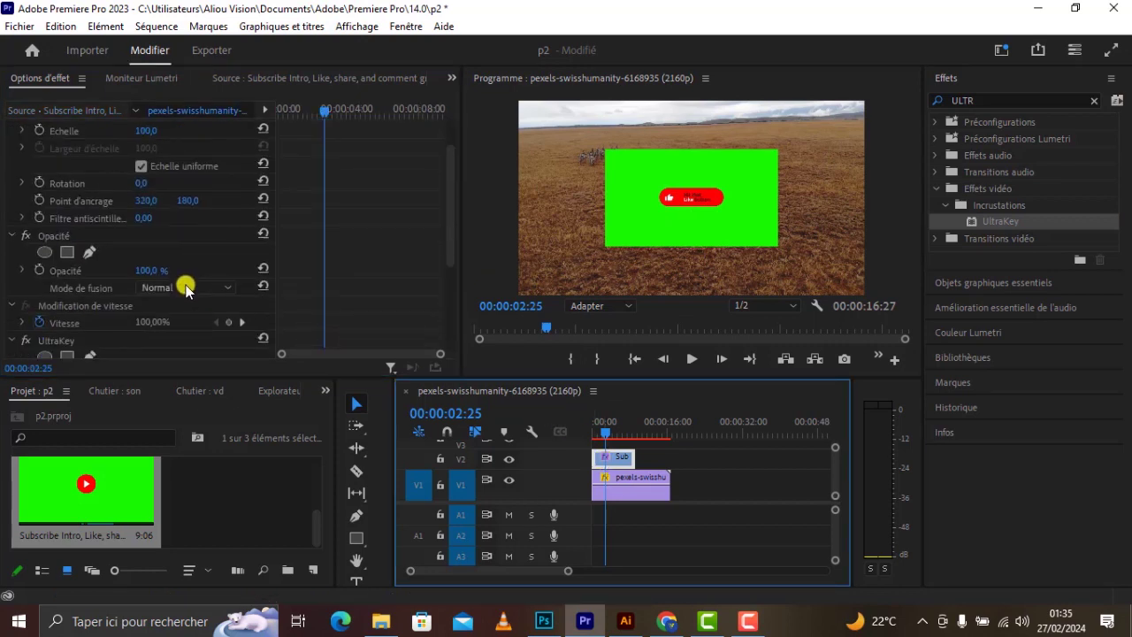
{"action": "scroll", "coordinate": [177, 292], "scroll_direction": "down", "scroll_amount": 2}
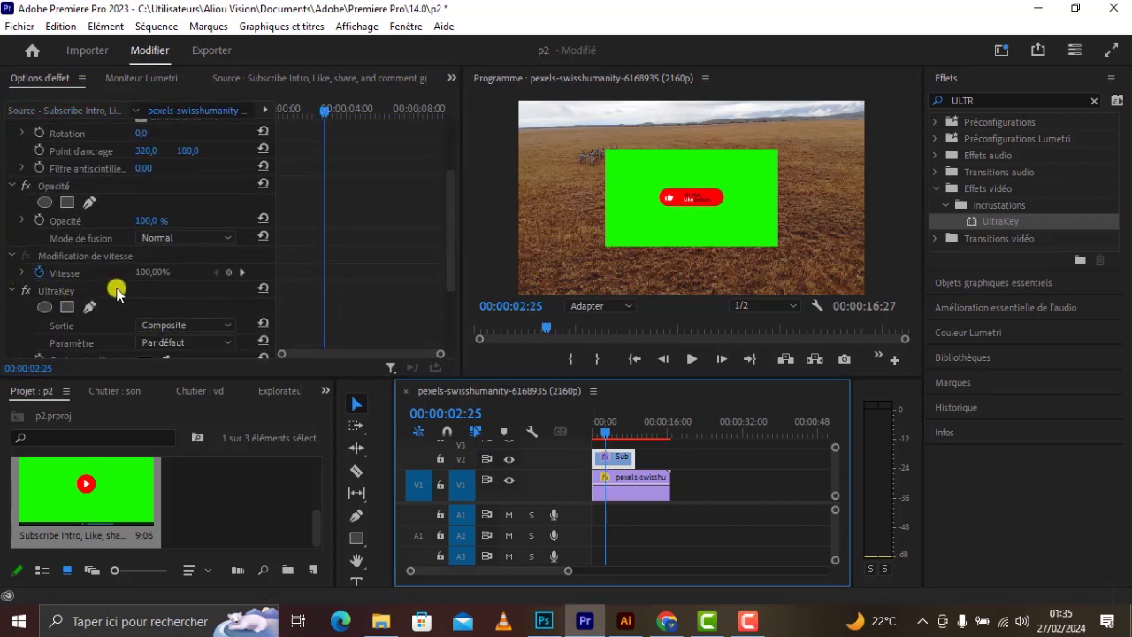
{"action": "scroll", "coordinate": [173, 307], "scroll_direction": "down", "scroll_amount": 1}
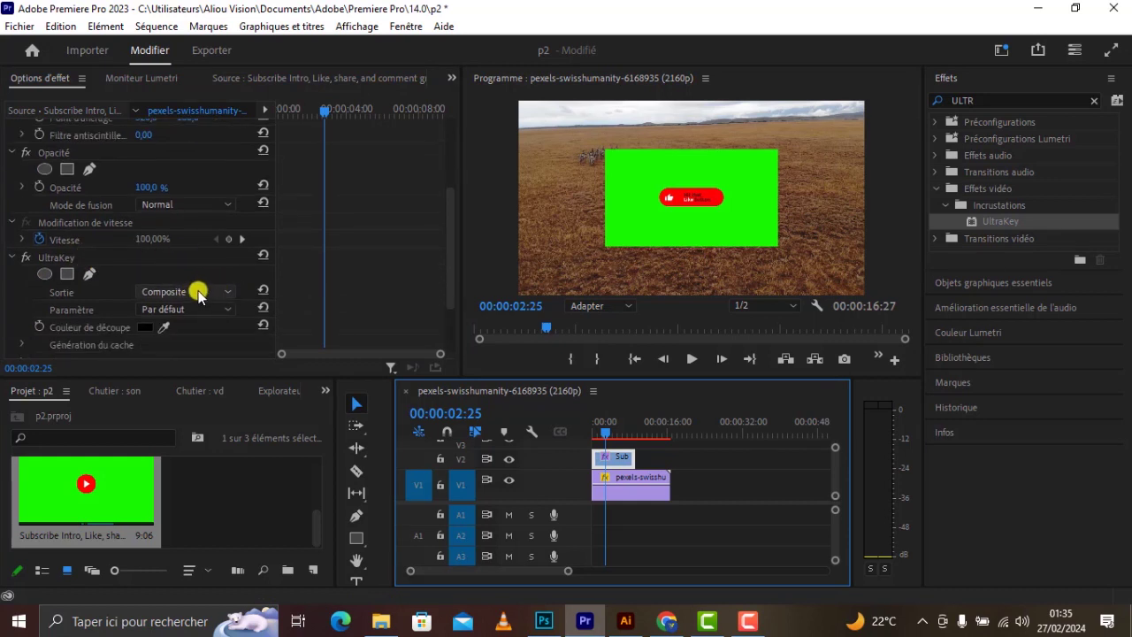
{"action": "left_click", "coordinate": [161, 329]}
{"action": "left_click", "coordinate": [163, 327]}
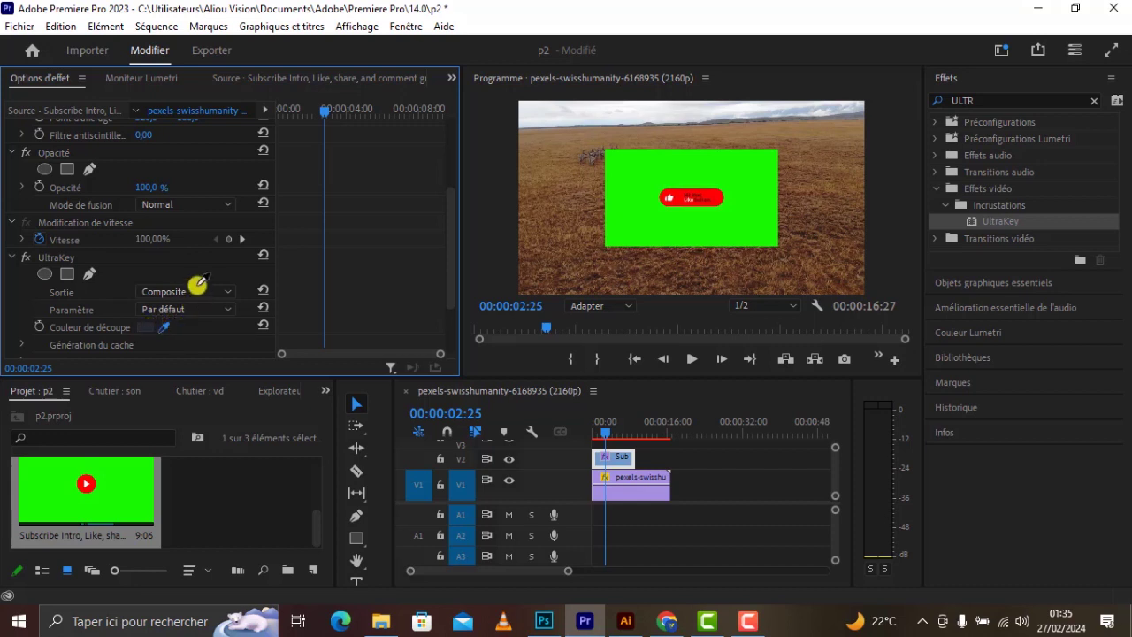
{"action": "left_click", "coordinate": [631, 189]}
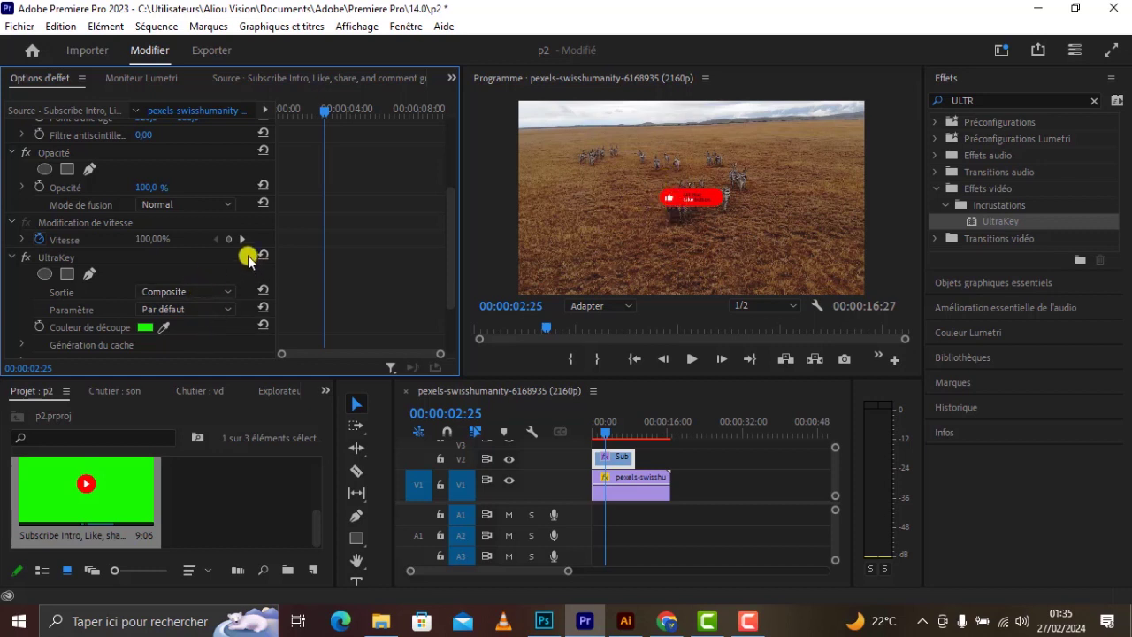
{"action": "scroll", "coordinate": [247, 257], "scroll_direction": "up", "scroll_amount": 1}
{"action": "scroll", "coordinate": [245, 253], "scroll_direction": "up", "scroll_amount": 1}
{"action": "scroll", "coordinate": [239, 253], "scroll_direction": "up", "scroll_amount": 1}
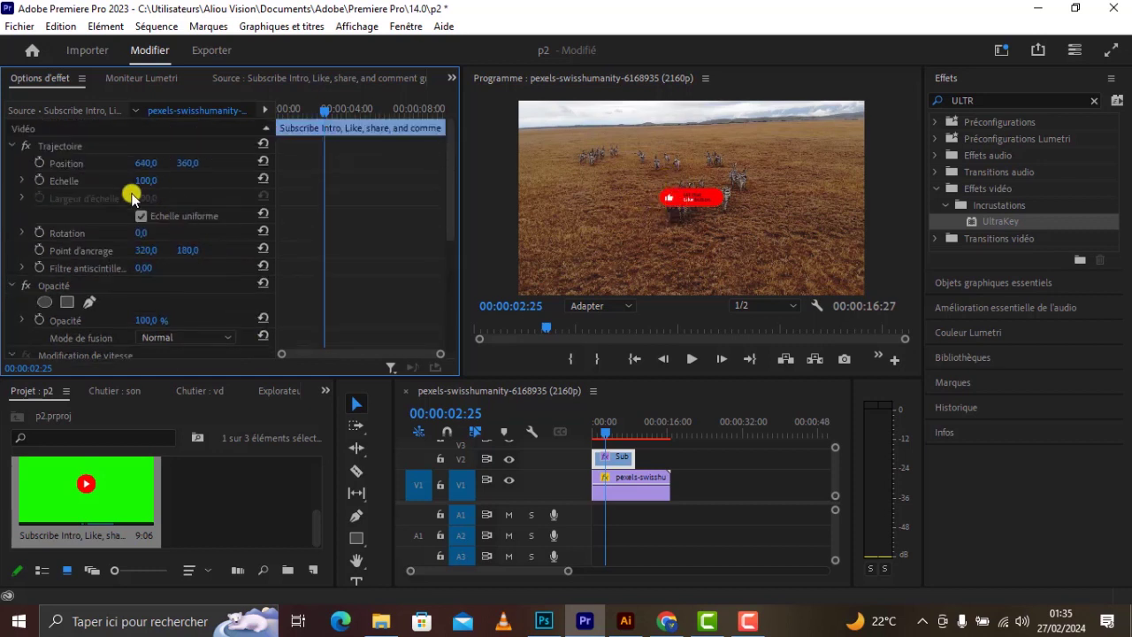
- Scale the Like-button overlay to 397 and preview the composite up to 00:00:02:09
{"action": "left_click_drag", "start_coordinate": [147, 182], "coordinate": [111, 184]}
{"action": "left_click_drag", "start_coordinate": [210, 191], "coordinate": [523, 193]}
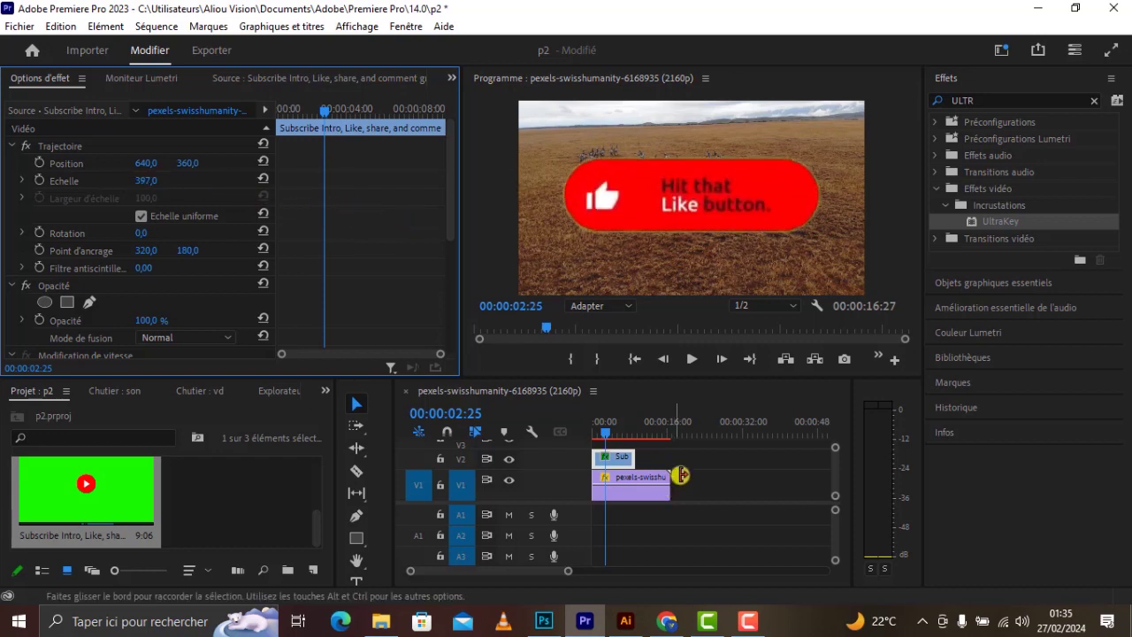
{"action": "left_click", "coordinate": [600, 436]}
{"action": "mouse_move", "coordinate": [600, 440]}
{"action": "left_mouse_down"}
{"action": "mouse_move", "coordinate": [590, 440]}
{"action": "mouse_move", "coordinate": [599, 434]}
{"action": "left_mouse_up"}
{"action": "left_click", "coordinate": [689, 361]}
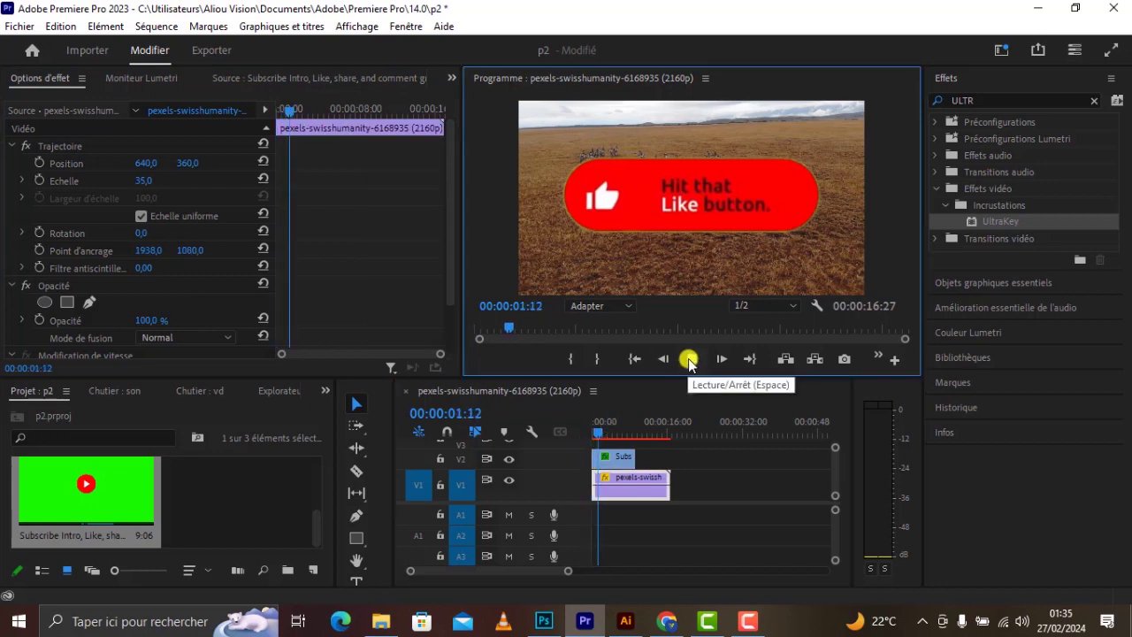
{"action": "left_click", "coordinate": [689, 360]}
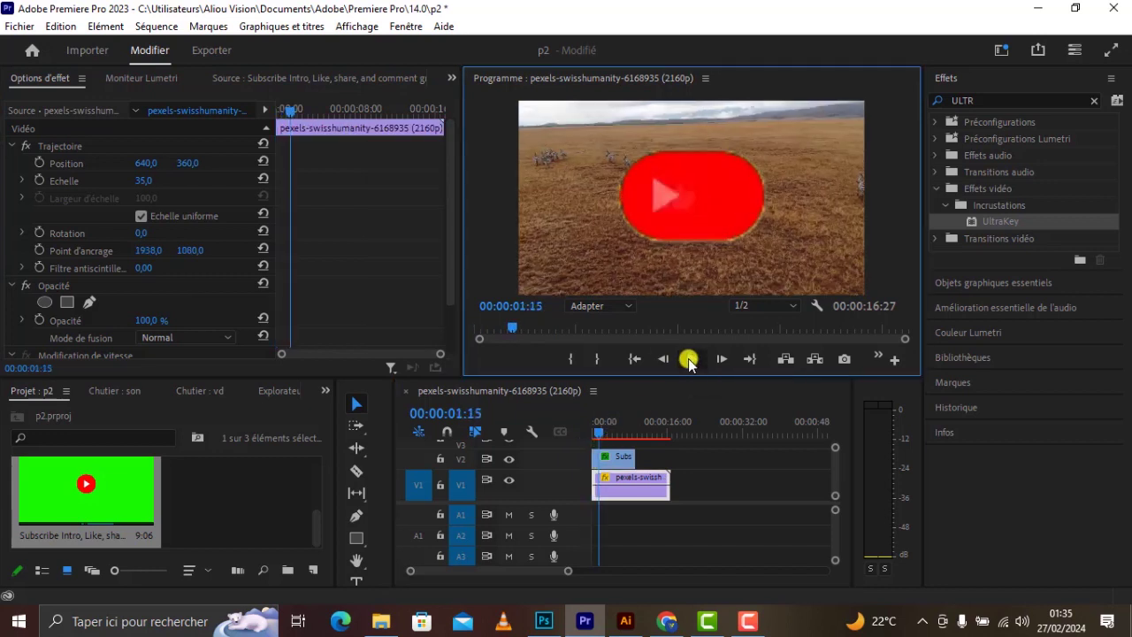
{"action": "left_click", "coordinate": [690, 360]}
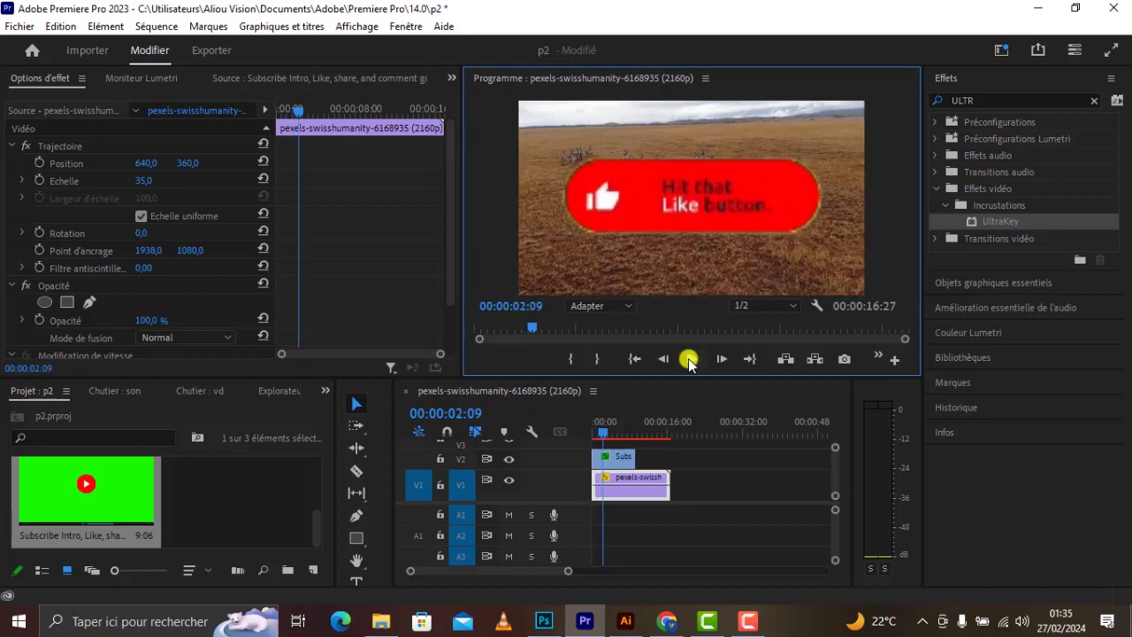
{"action": "scroll", "coordinate": [116, 305], "scroll_direction": "down", "scroll_amount": 3}
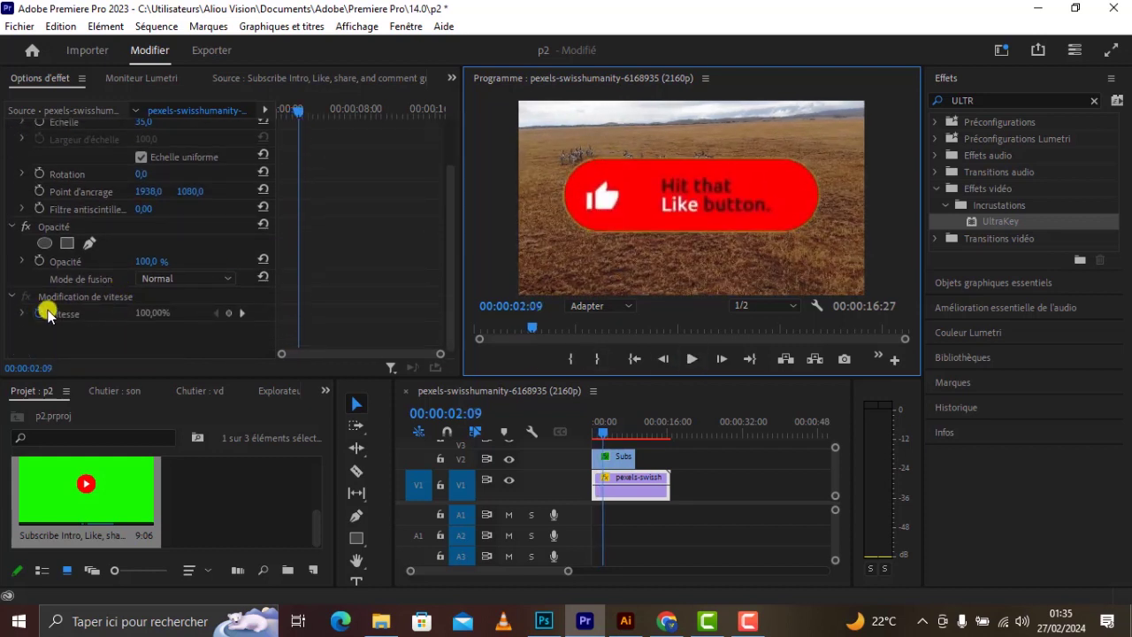
- Select the Subs clip and increase Ultra Key's Erodé under Nettoyage du cache
{"action": "left_click", "coordinate": [21, 298]}
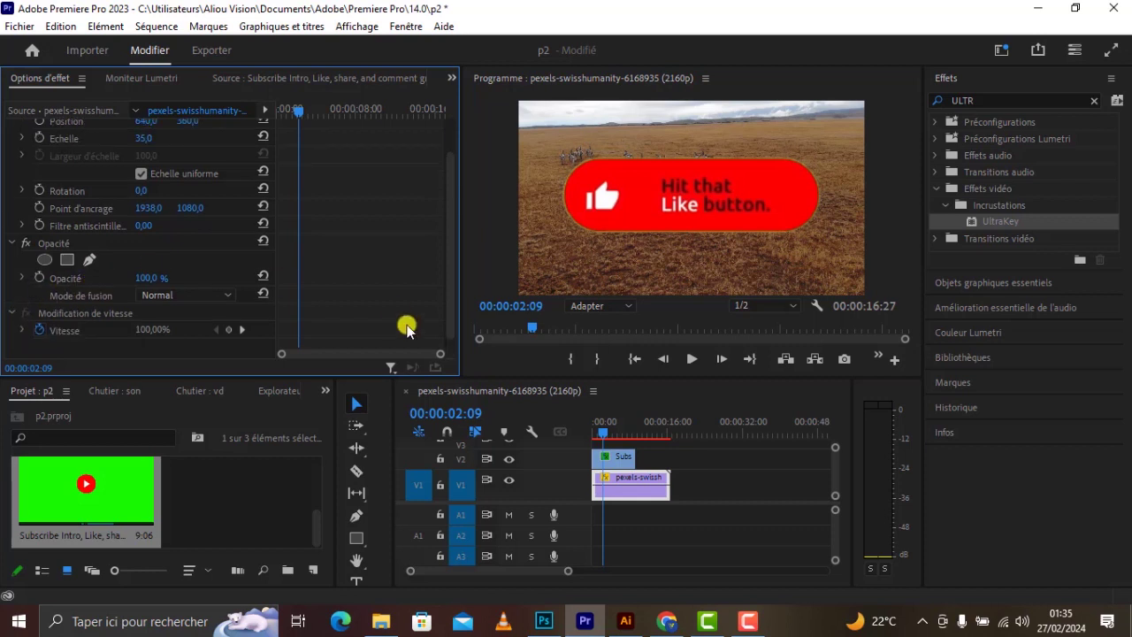
{"action": "left_click", "coordinate": [612, 457]}
{"action": "scroll", "coordinate": [71, 190], "scroll_direction": "down", "scroll_amount": 2}
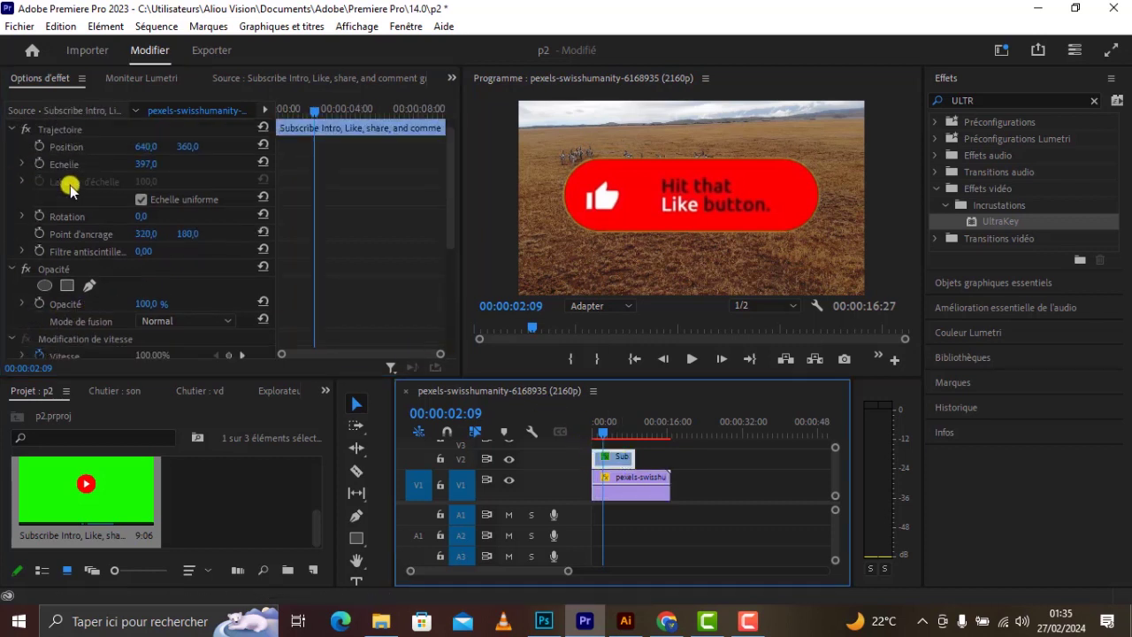
{"action": "scroll", "coordinate": [83, 215], "scroll_direction": "down", "scroll_amount": 2}
{"action": "scroll", "coordinate": [97, 247], "scroll_direction": "down", "scroll_amount": 2}
{"action": "scroll", "coordinate": [92, 239], "scroll_direction": "down", "scroll_amount": 1}
{"action": "scroll", "coordinate": [92, 239], "scroll_direction": "down", "scroll_amount": 2}
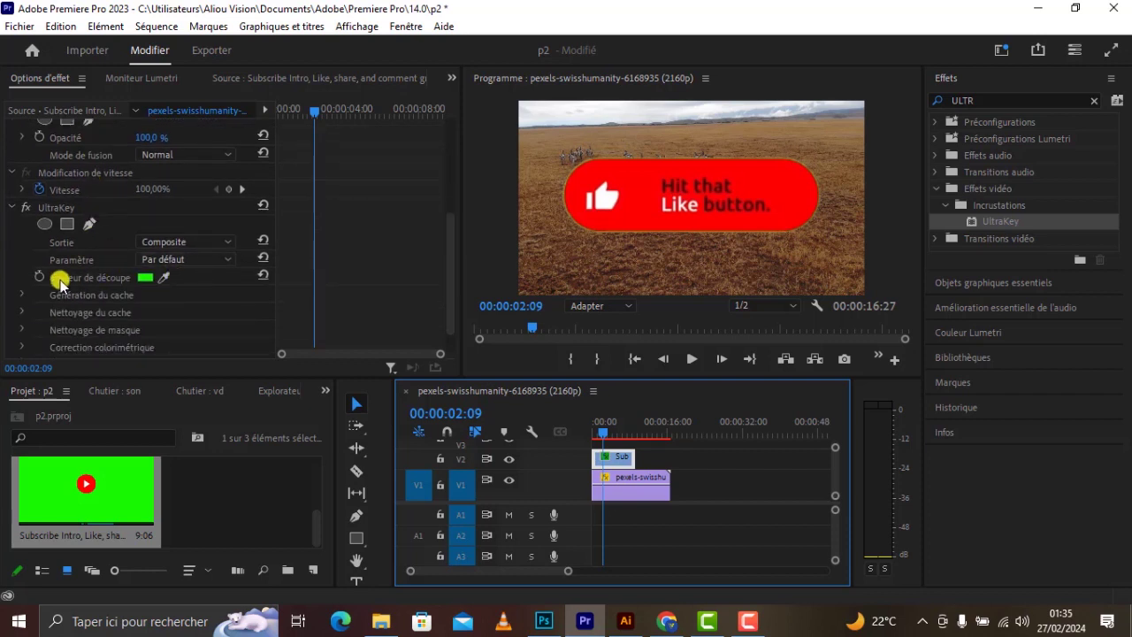
{"action": "left_click", "coordinate": [26, 313]}
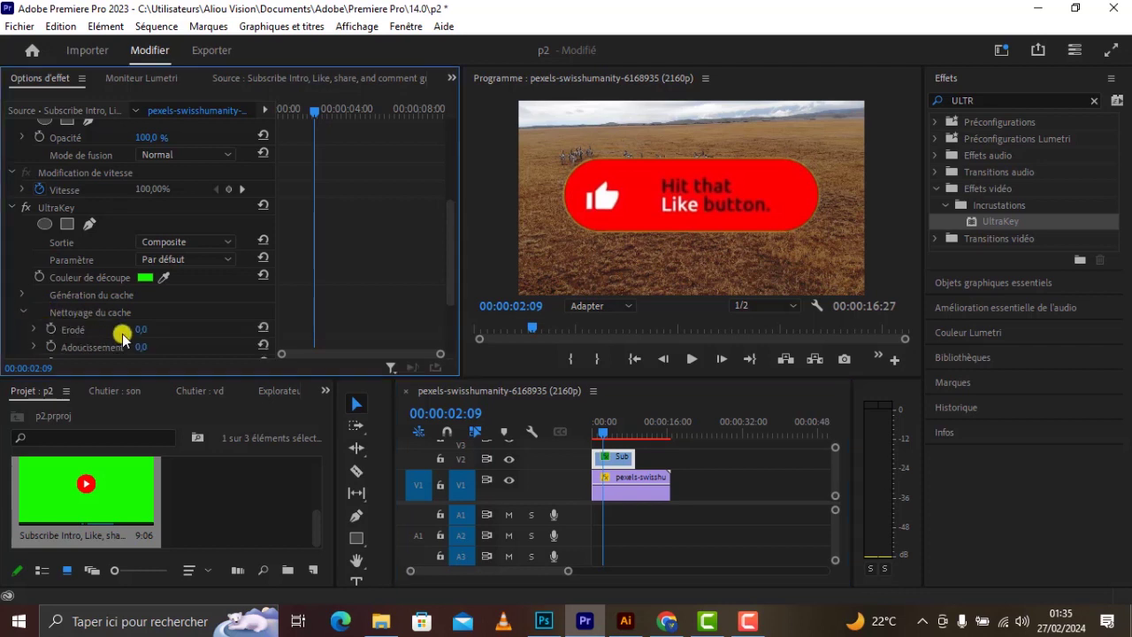
{"action": "left_click_drag", "start_coordinate": [140, 329], "coordinate": [153, 341]}
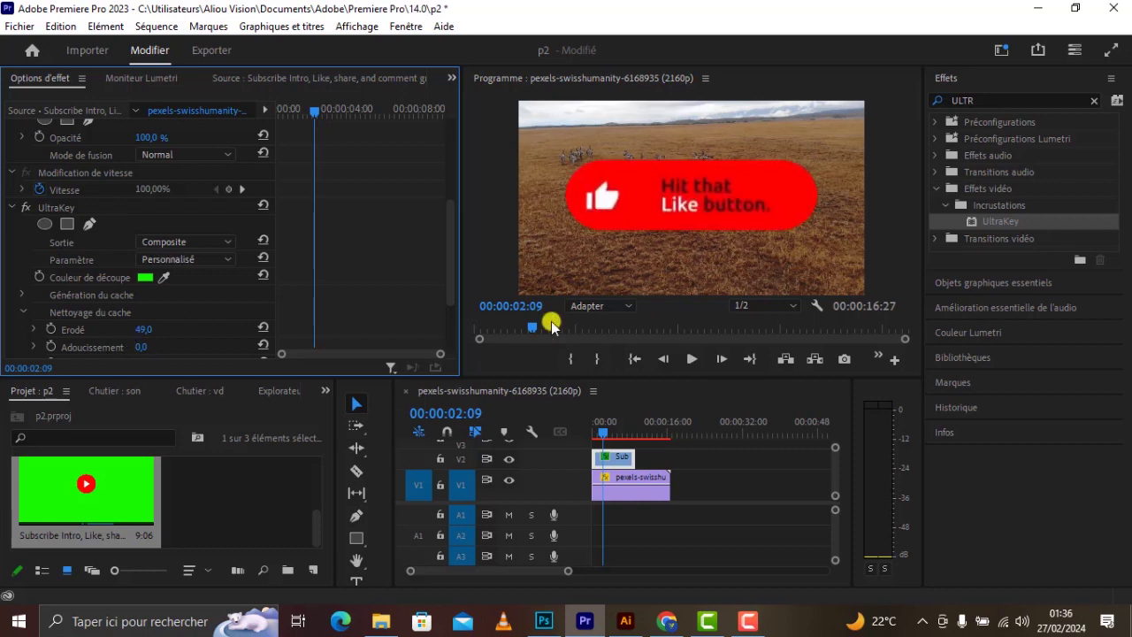
- Preview to 00:00:04:28, try Erodé at about 49, then settle it near 97
{"action": "left_click", "coordinate": [690, 359]}
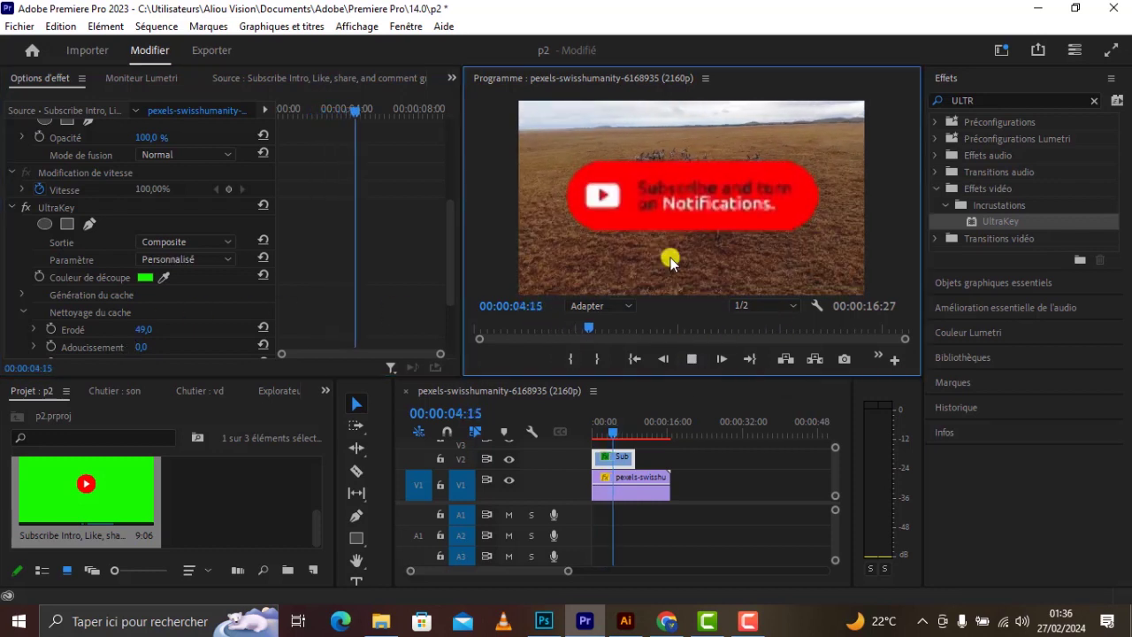
{"action": "left_click", "coordinate": [692, 359]}
{"action": "left_click_drag", "start_coordinate": [139, 329], "coordinate": [157, 329]}
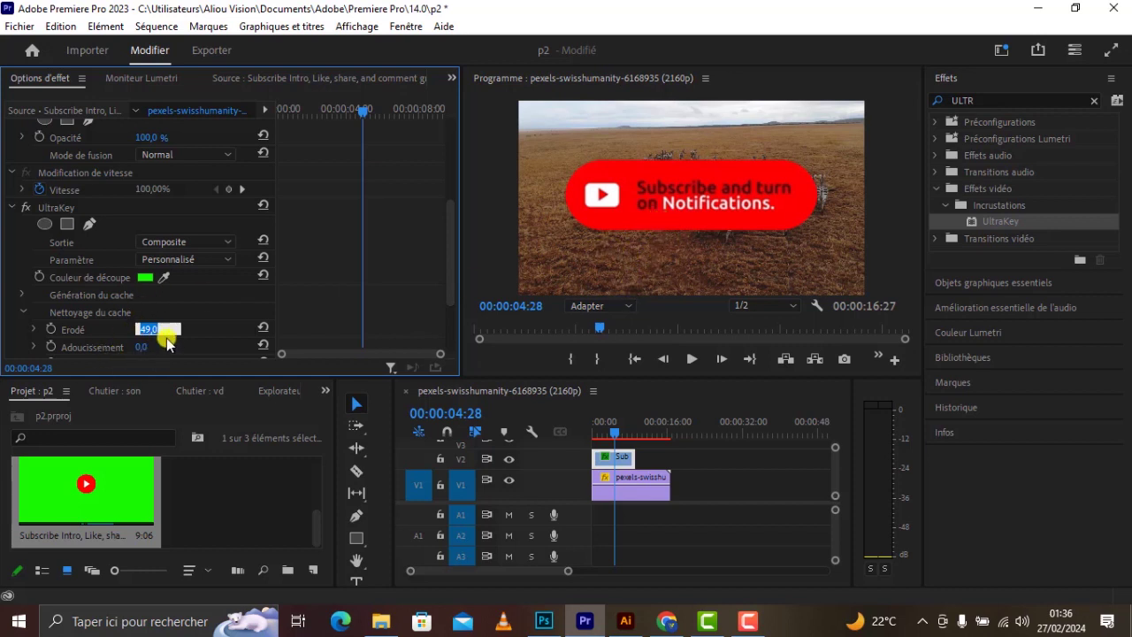
{"action": "mouse_move", "coordinate": [151, 335]}
{"action": "left_mouse_down"}
{"action": "mouse_move", "coordinate": [220, 337]}
{"action": "mouse_move", "coordinate": [141, 339]}
{"action": "left_mouse_up"}
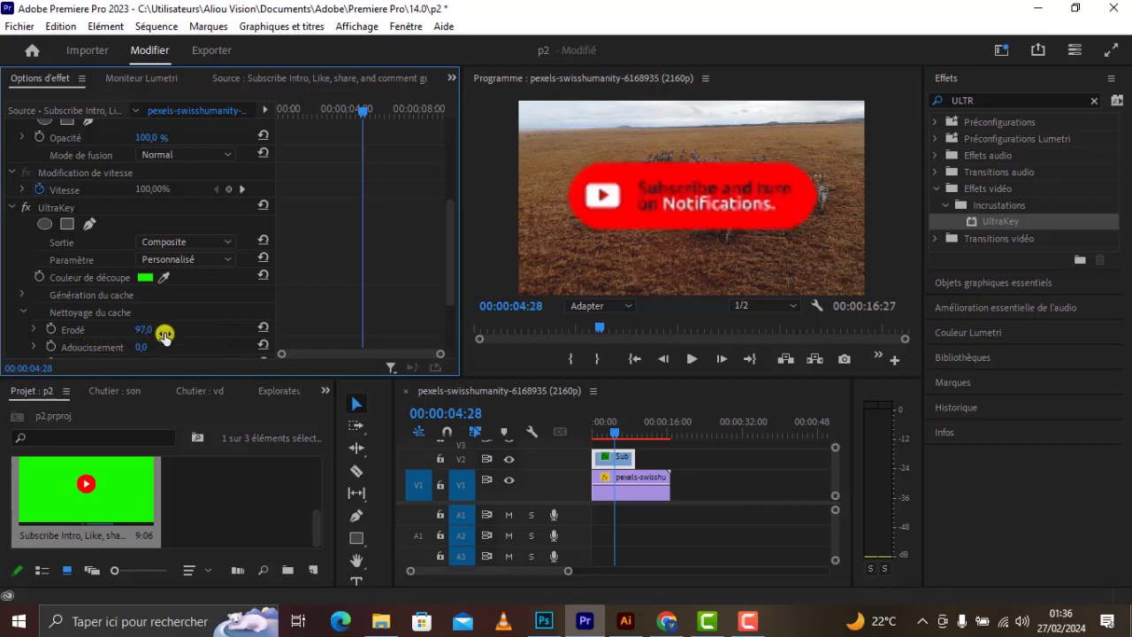
{"action": "left_click", "coordinate": [25, 311]}
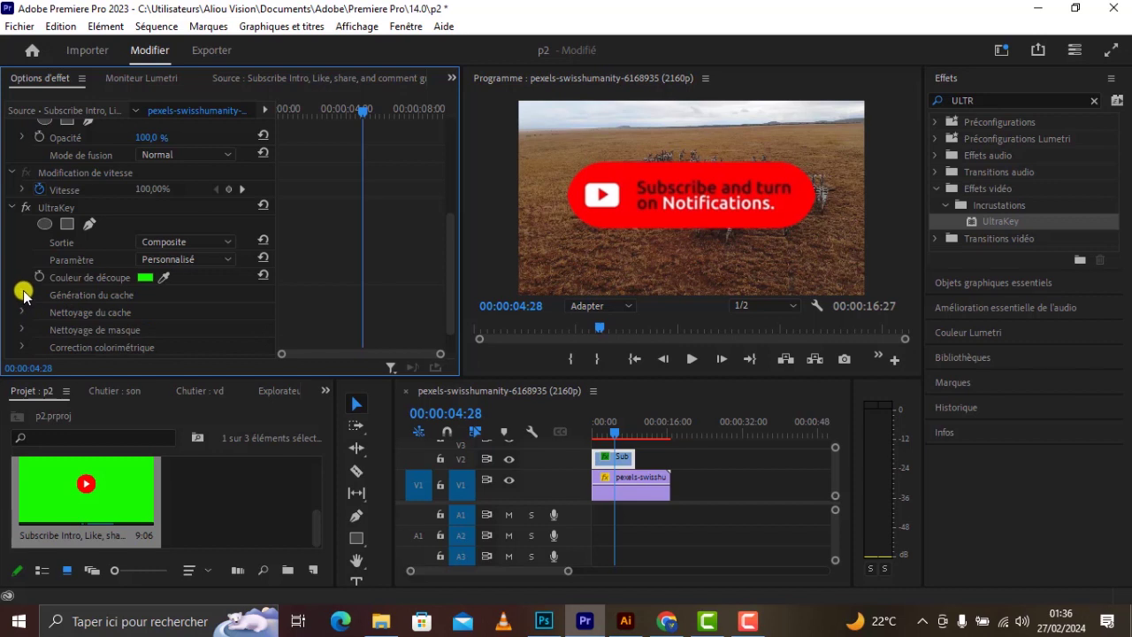
{"action": "left_click", "coordinate": [23, 294]}
- Set Transparence to 56, check the Couche Alpha matte, then return Sortie to Composite
{"action": "mouse_move", "coordinate": [147, 315]}
{"action": "left_mouse_down"}
{"action": "mouse_move", "coordinate": [128, 314]}
{"action": "mouse_move", "coordinate": [199, 310]}
{"action": "mouse_move", "coordinate": [162, 311]}
{"action": "left_mouse_up"}
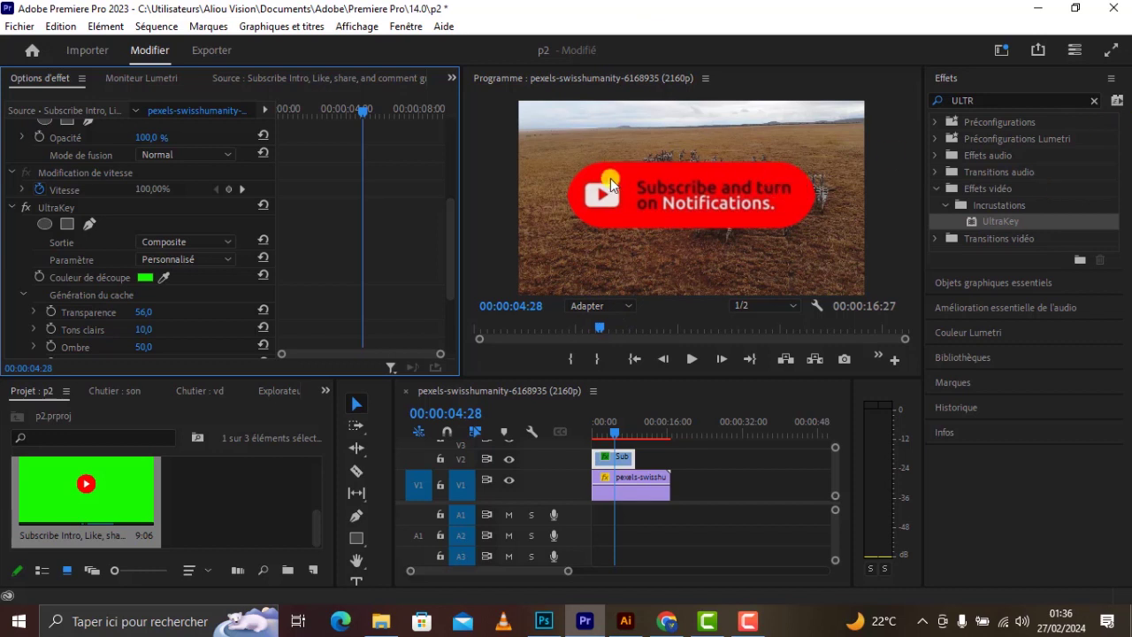
{"action": "left_click", "coordinate": [184, 241]}
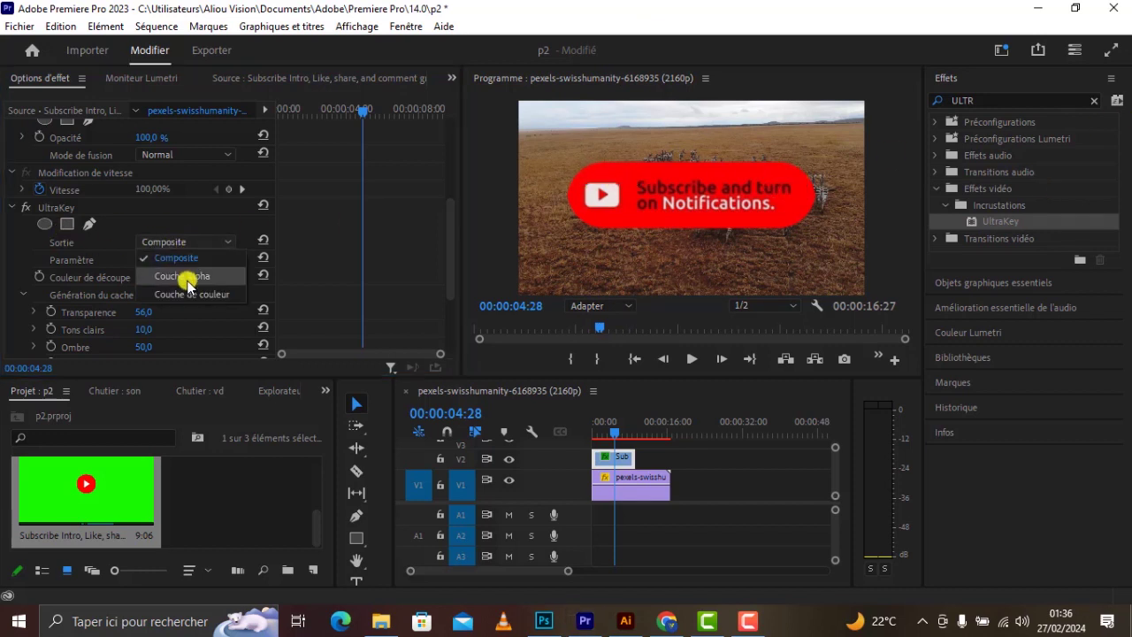
{"action": "left_click", "coordinate": [186, 260]}
{"action": "left_click", "coordinate": [208, 237]}
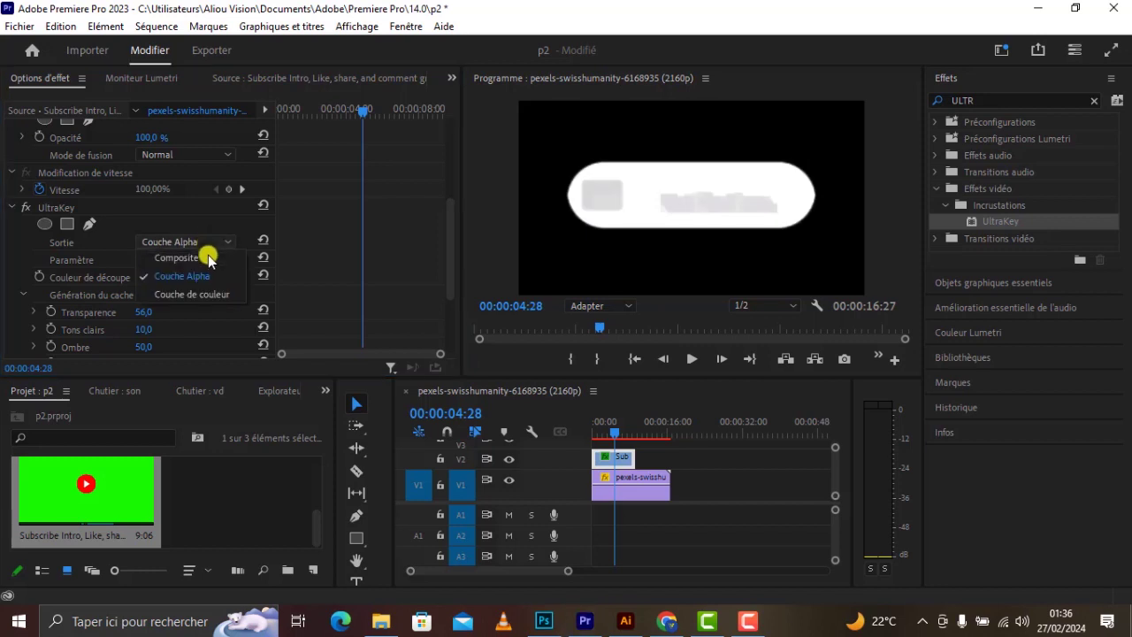
{"action": "left_click", "coordinate": [208, 248]}
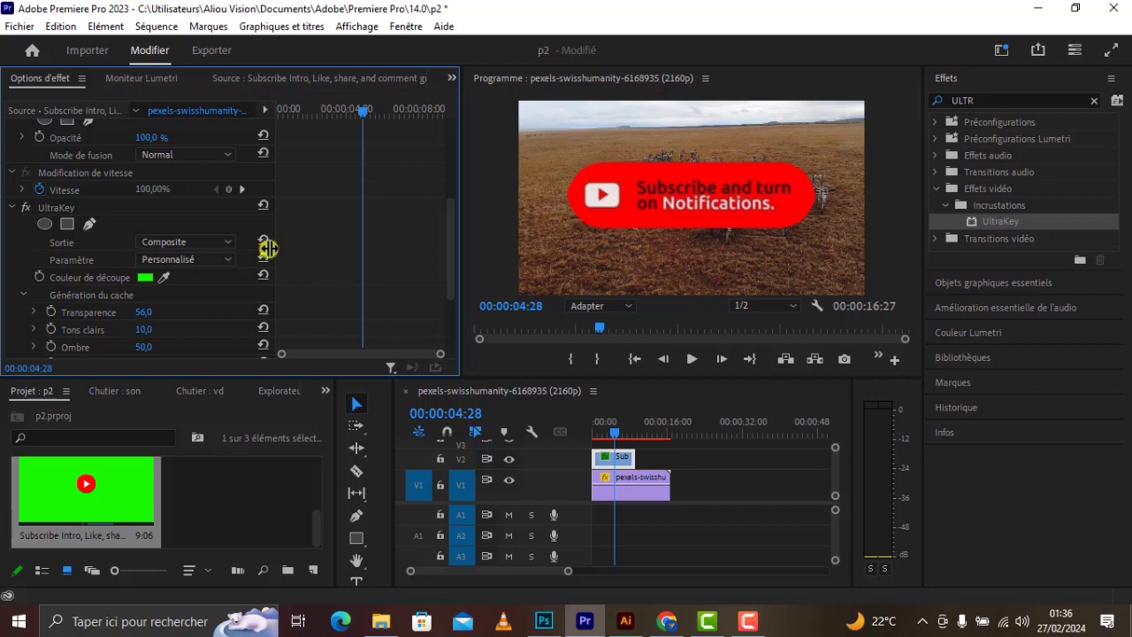
{"action": "scroll", "coordinate": [263, 217], "scroll_direction": "up", "scroll_amount": 2}
{"action": "scroll", "coordinate": [263, 217], "scroll_direction": "up", "scroll_amount": 2}
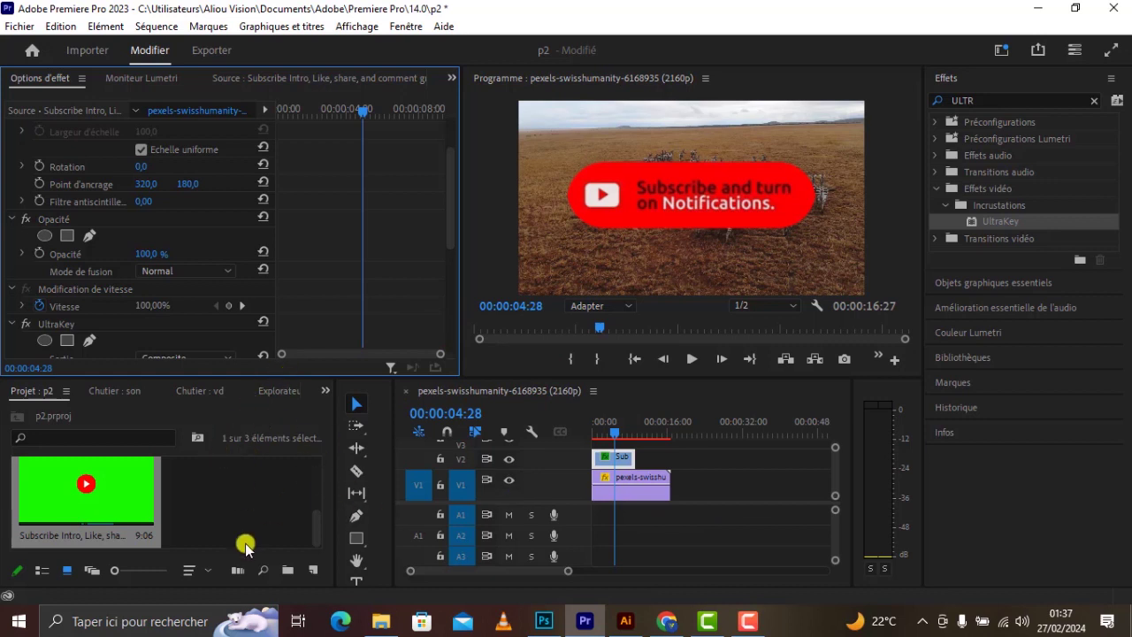
- Reselect the Subs clip on V2 and scrub Trajectoire > Échelle down to 256
{"action": "left_click", "coordinate": [222, 412]}
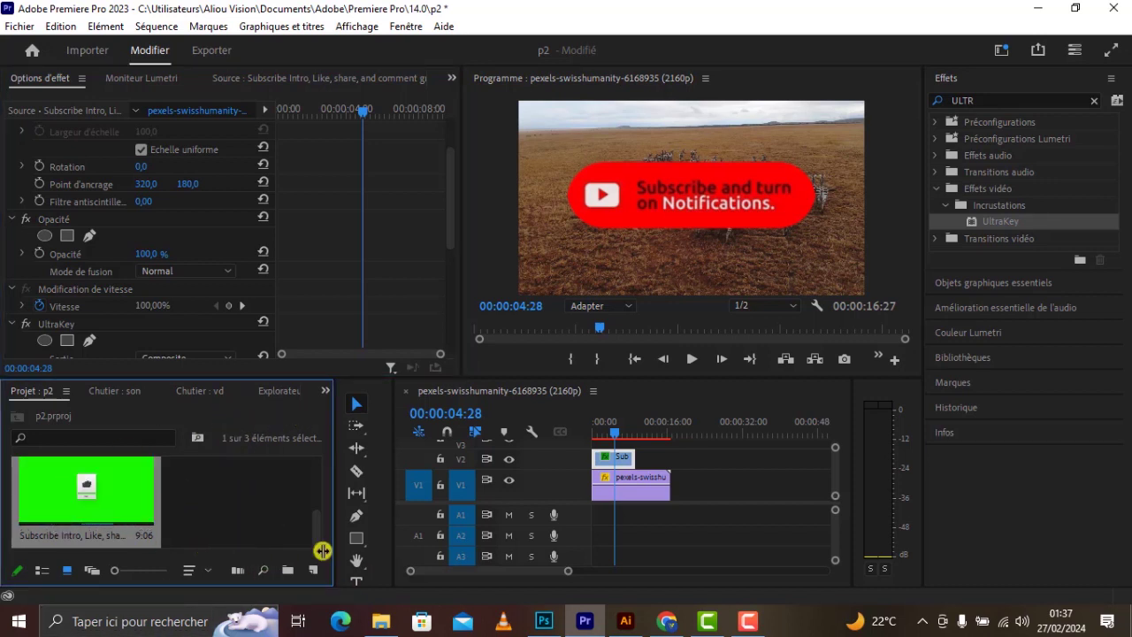
{"action": "left_click", "coordinate": [703, 512]}
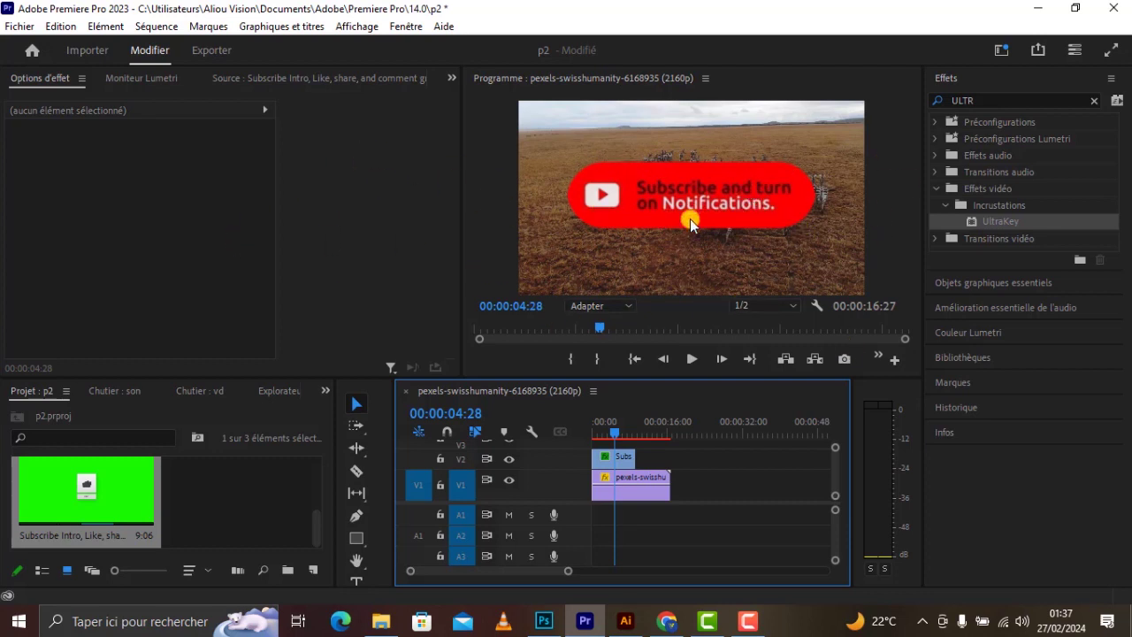
{"action": "left_click", "coordinate": [193, 194]}
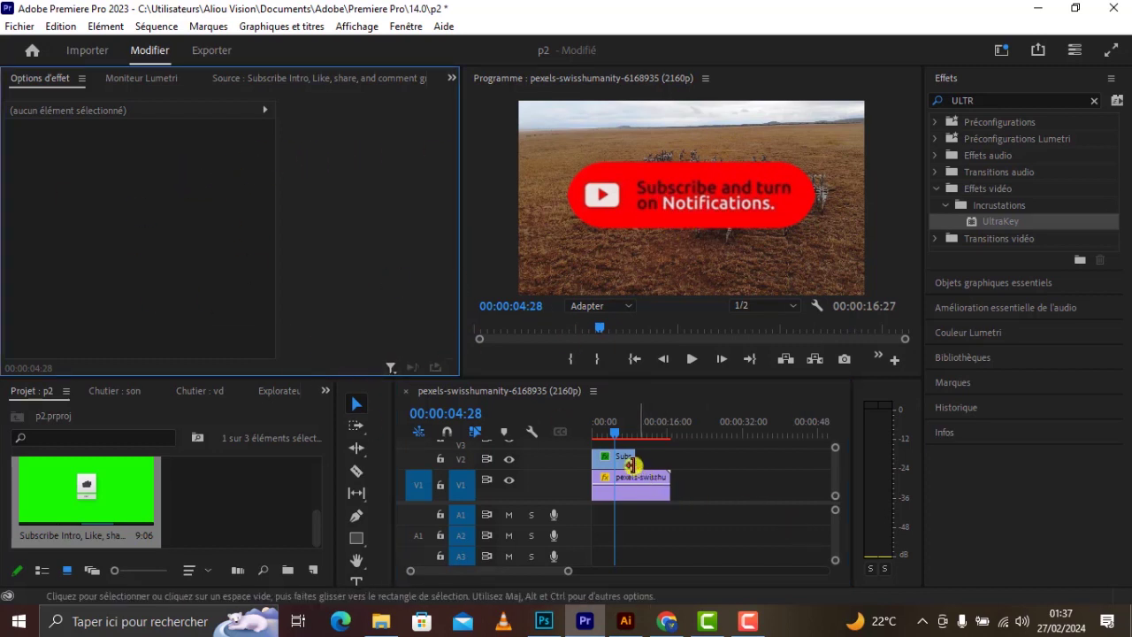
{"action": "left_click", "coordinate": [625, 463]}
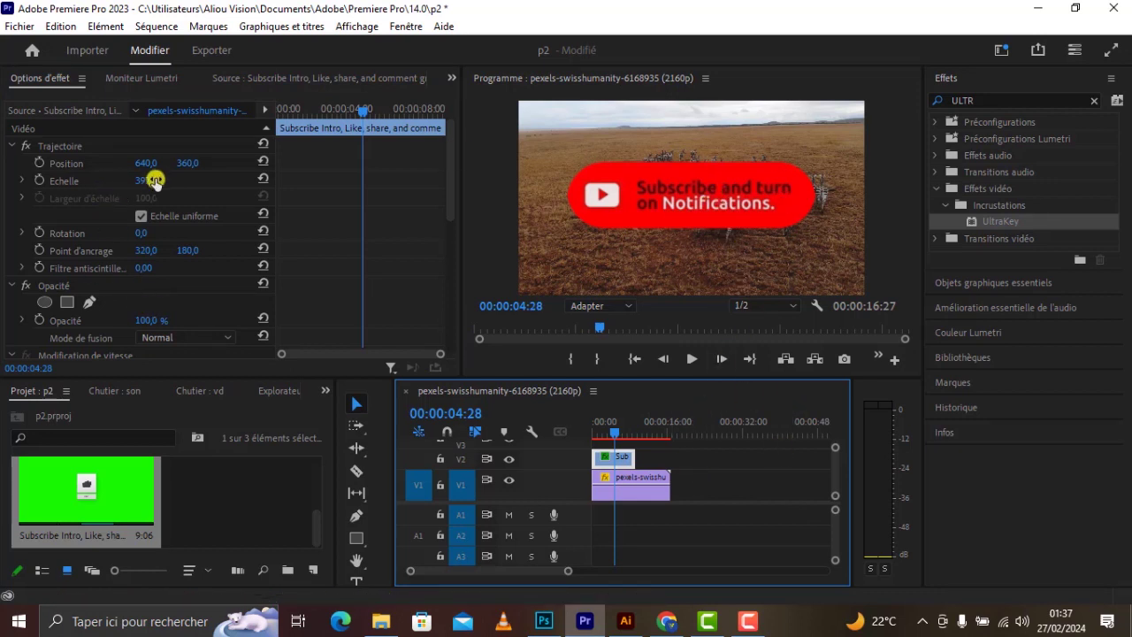
{"action": "left_click_drag", "start_coordinate": [146, 180], "coordinate": [26, 196]}
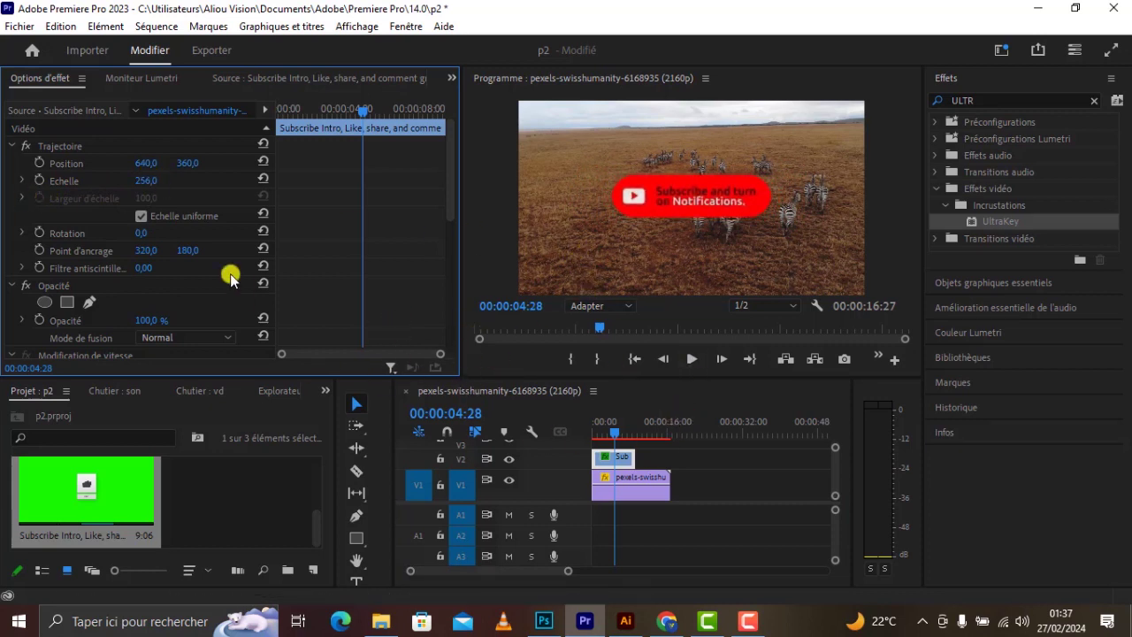
- Clear 'ULTR' from the Effects panel search field
{"action": "left_click", "coordinate": [1093, 103]}
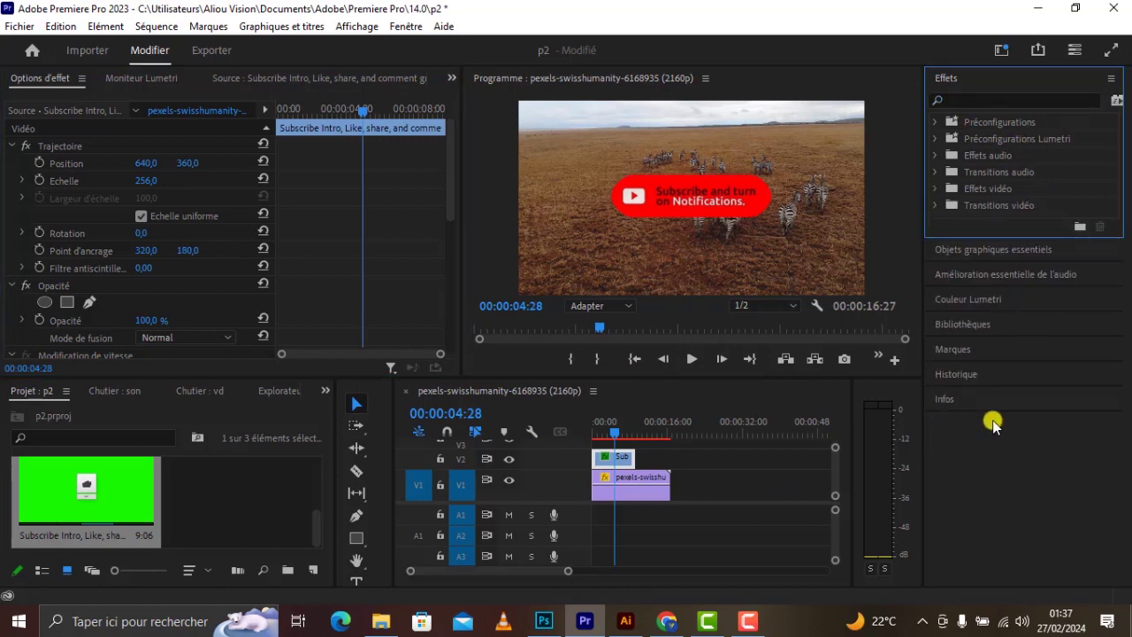